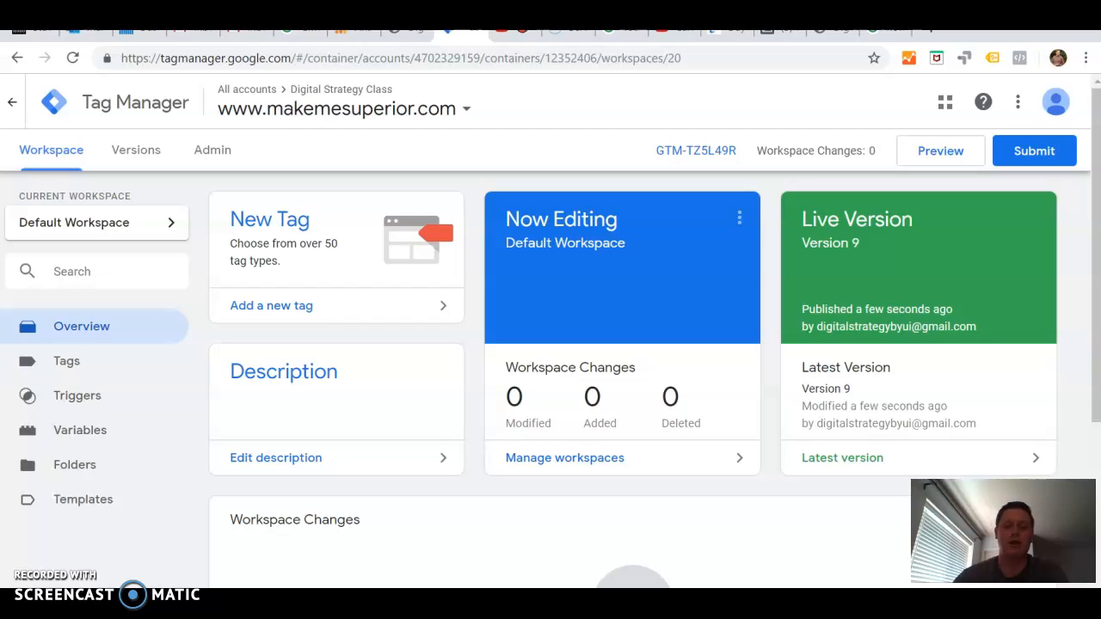
# Switch to Facebook Business and open the Events Manager data sources
pyautogui.click(159, 323)
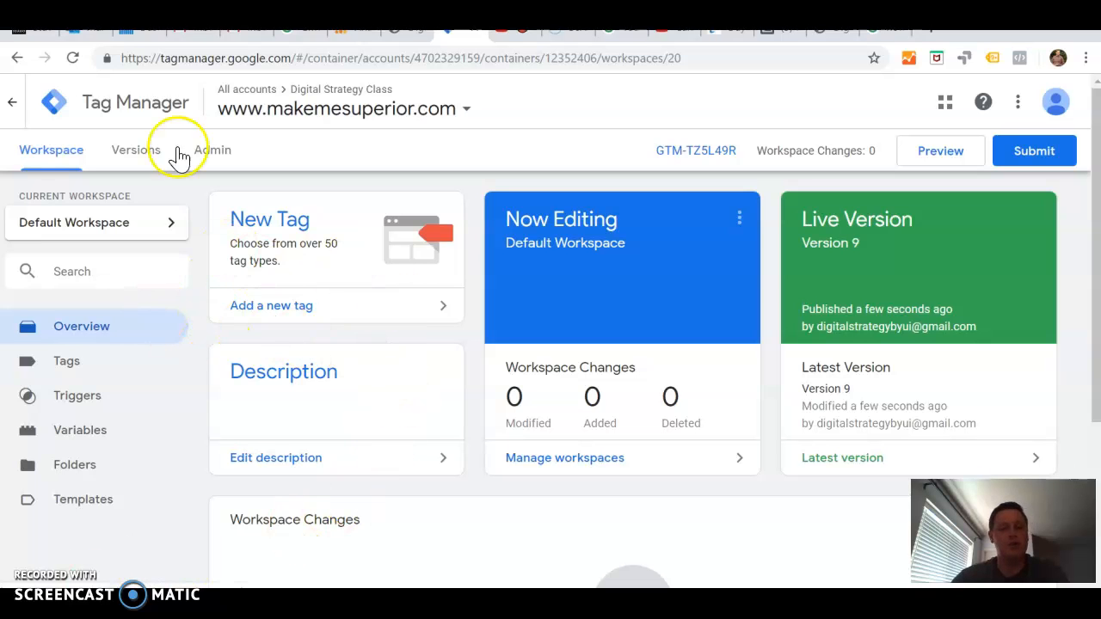
pyautogui.click(777, 36)
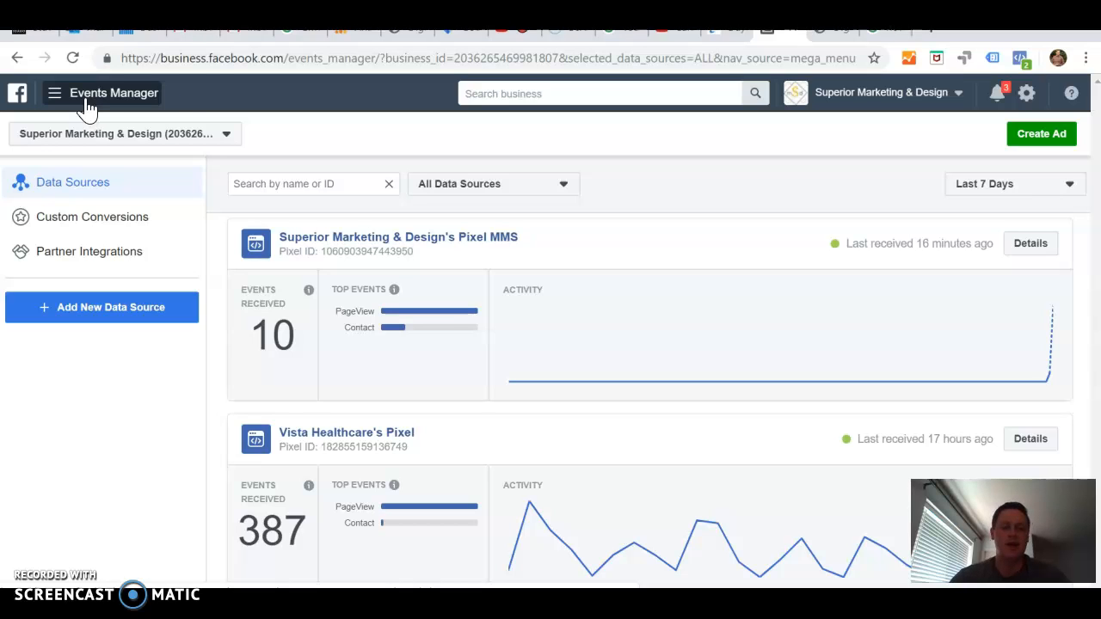
pyautogui.click(114, 95)
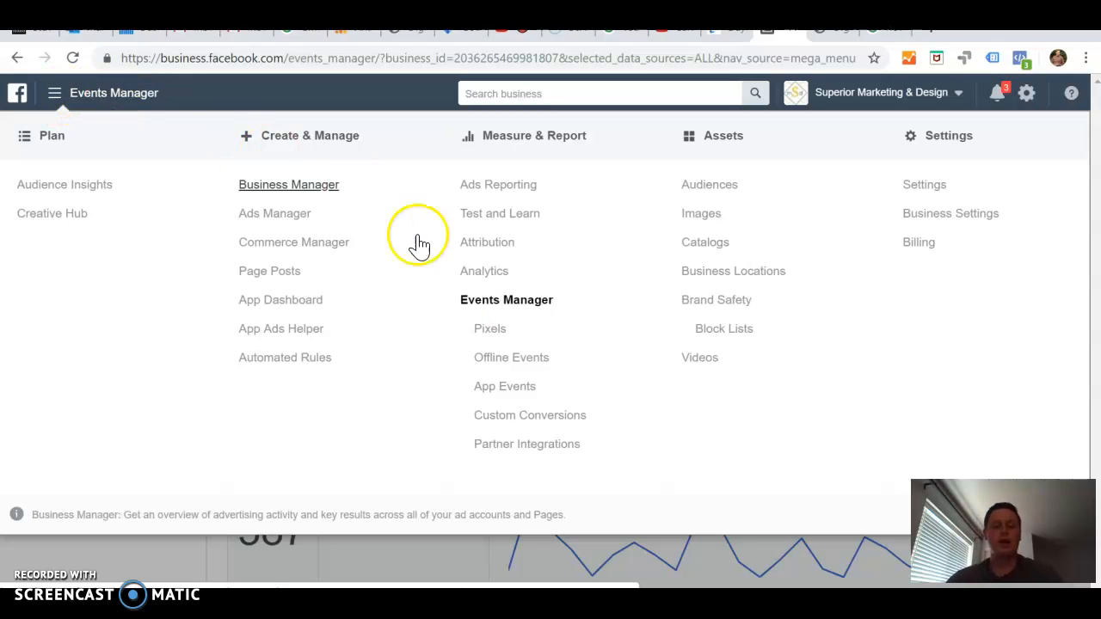
pyautogui.click(532, 305)
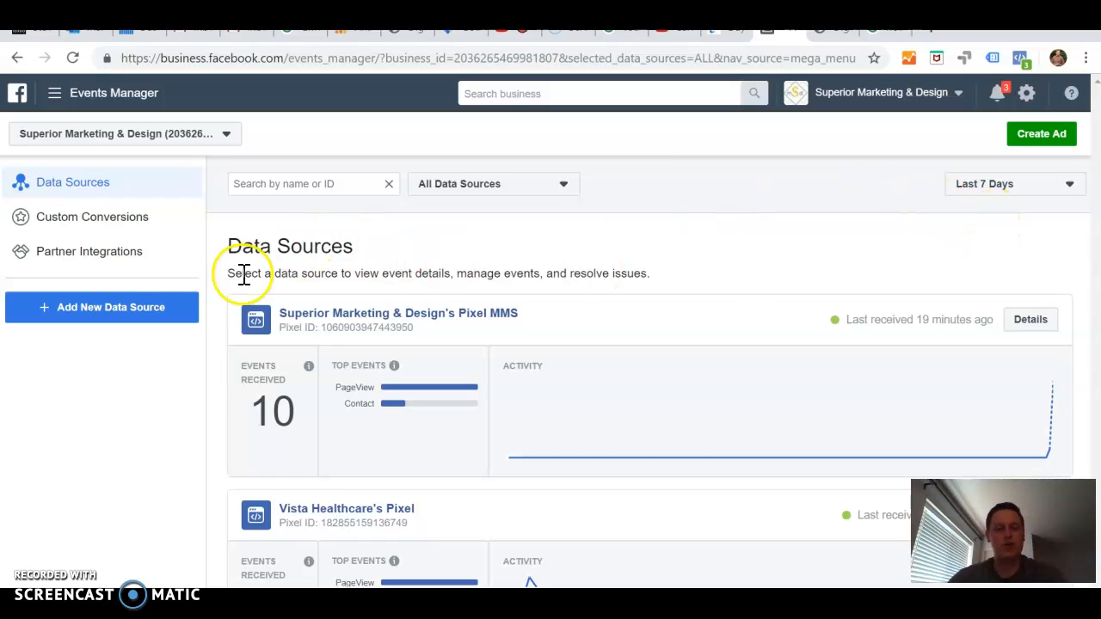
pyautogui.click(117, 306)
pyautogui.click(78, 335)
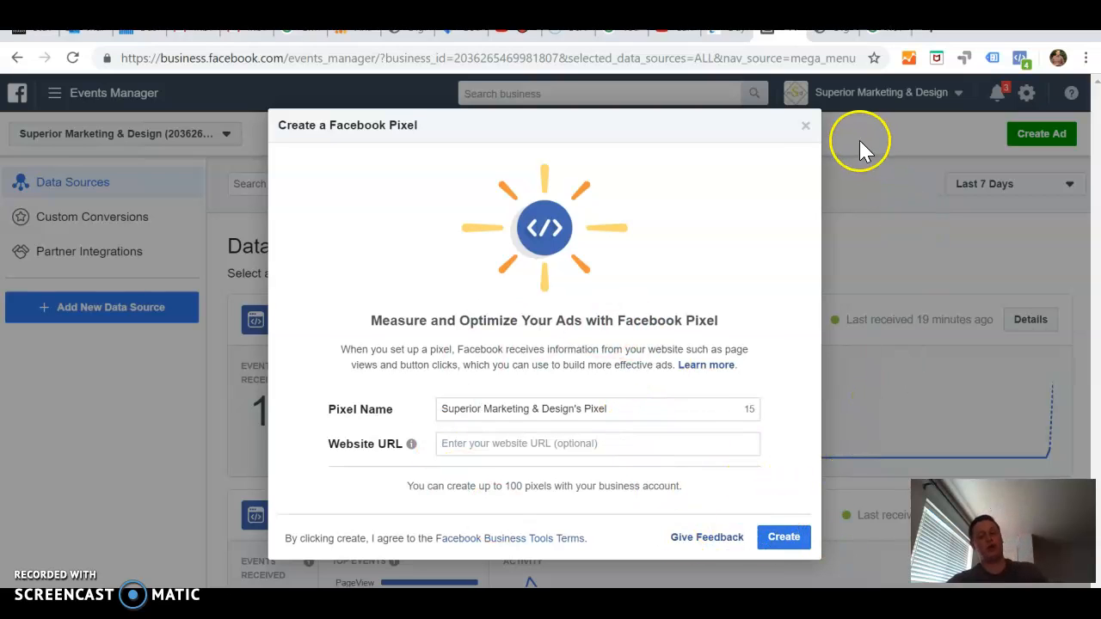
pyautogui.click(805, 128)
pyautogui.scroll(-2, 667, 378)
pyautogui.scroll(-4, 667, 378)
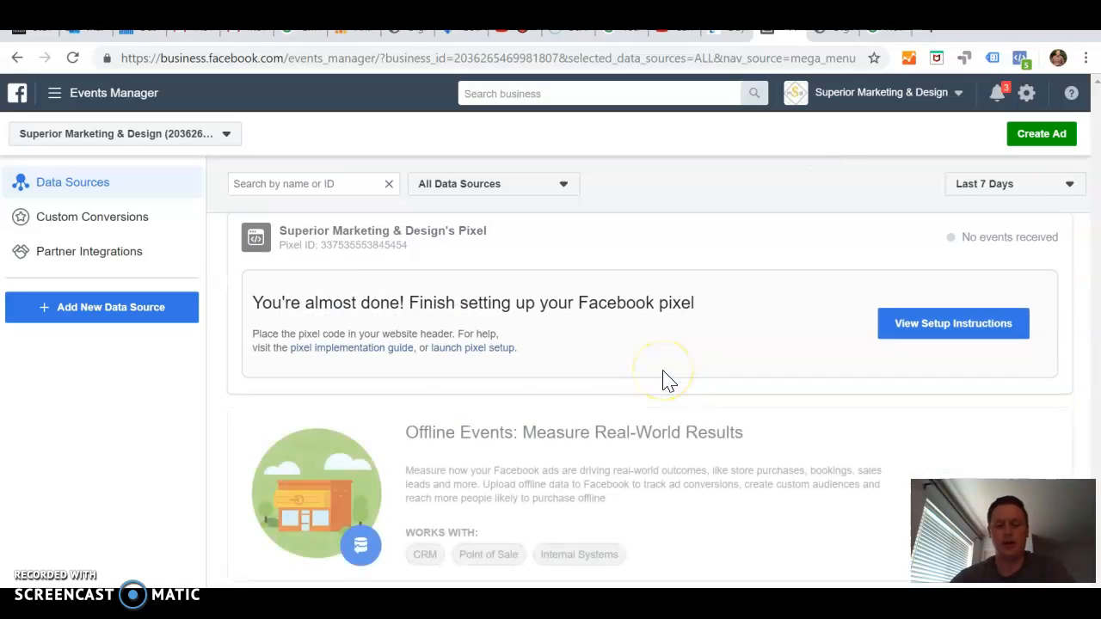
pyautogui.scroll(2, 662, 375)
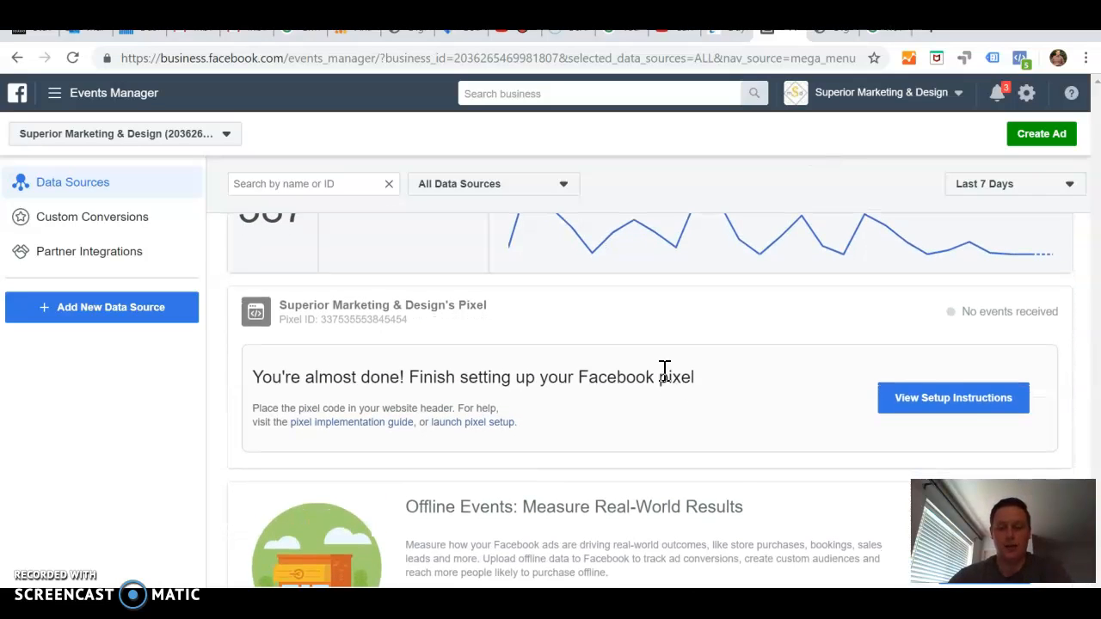
pyautogui.click(964, 401)
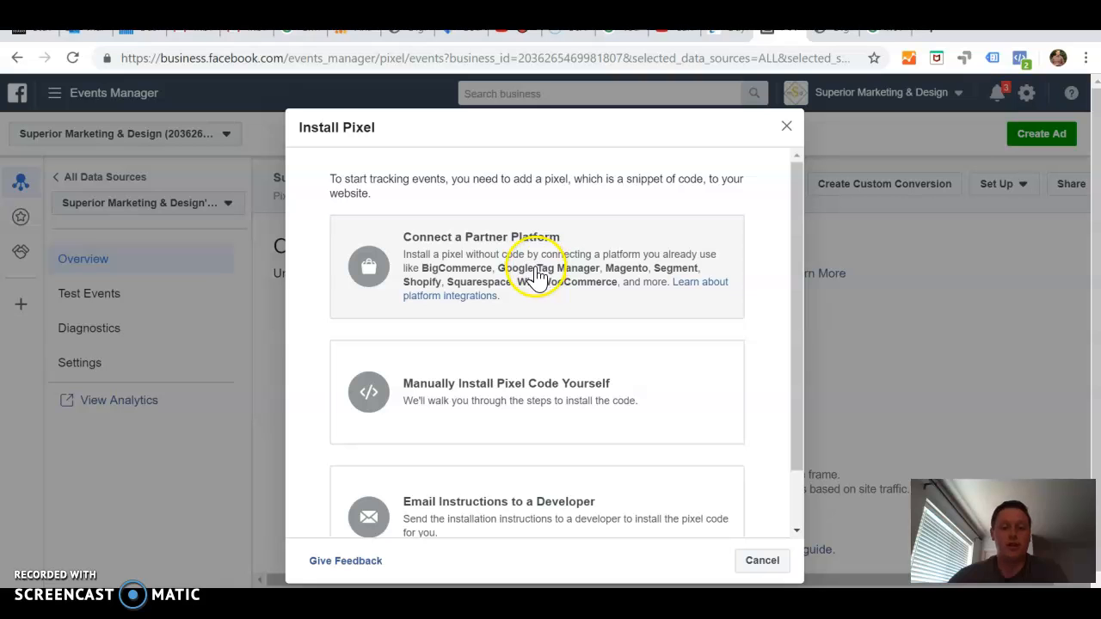
pyautogui.click(484, 392)
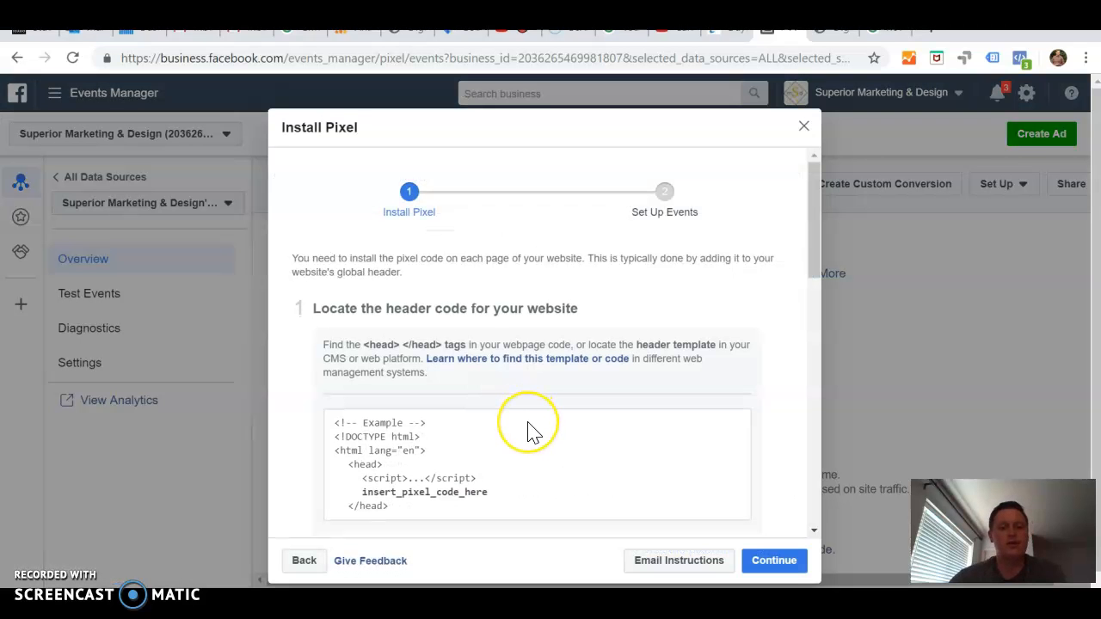
# Copy the Facebook pixel base code to the clipboard and continue to the event setup stage
pyautogui.scroll(-4, 526, 430)
pyautogui.scroll(-2, 534, 430)
pyautogui.click(518, 362)
pyautogui.click(687, 414)
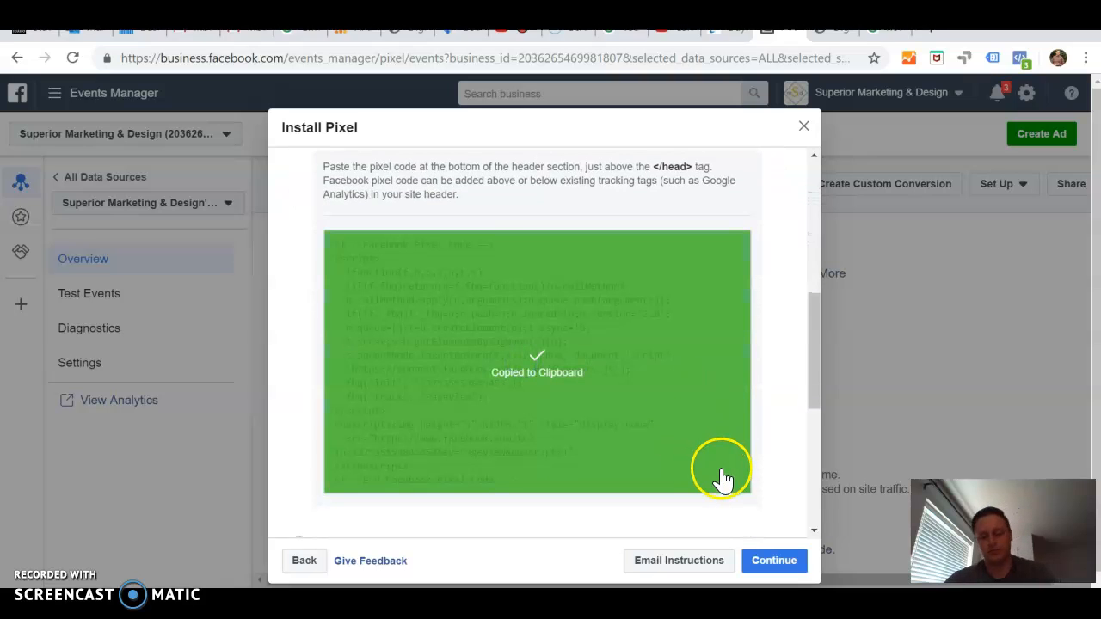
pyautogui.click(593, 464)
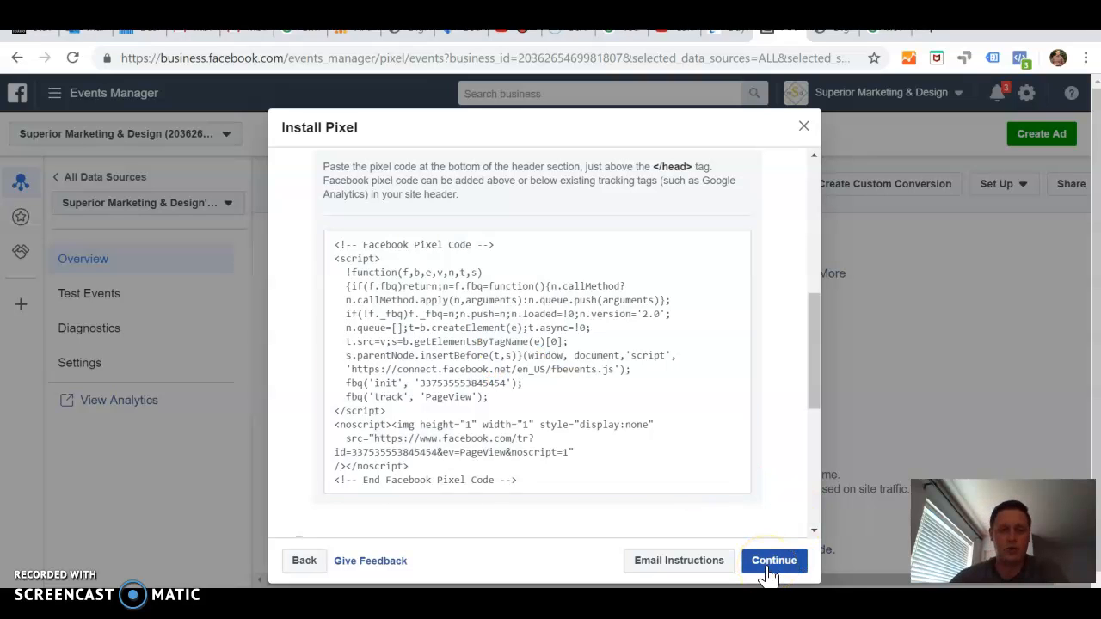
pyautogui.click(766, 569)
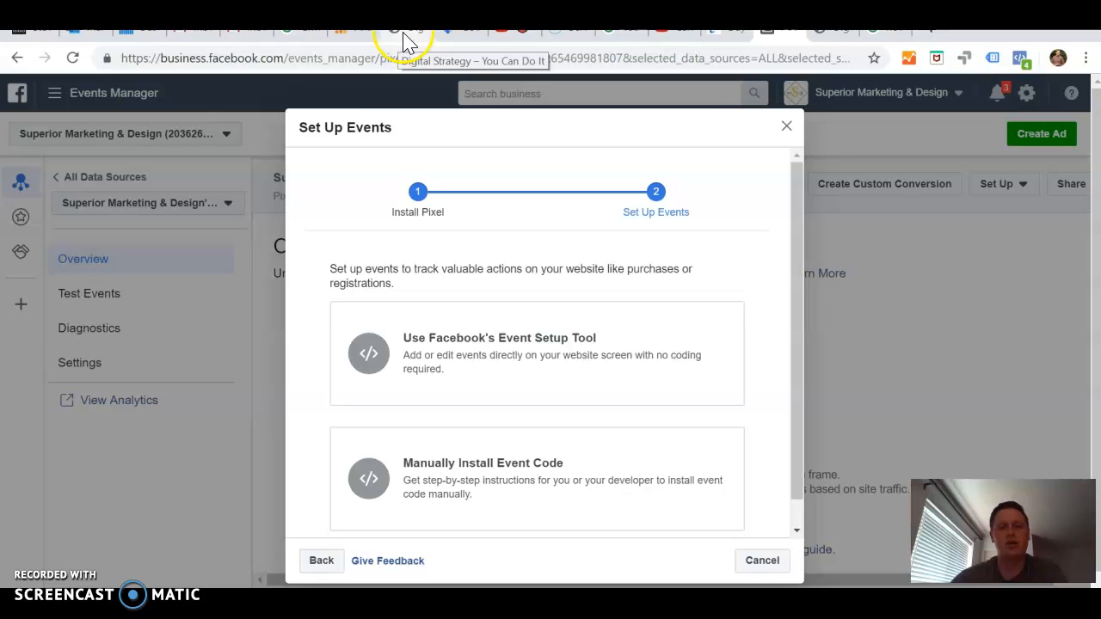
# Switch to Google Tag Manager and create a new Custom HTML tag containing the copied Facebook pixel code
pyautogui.click(456, 32)
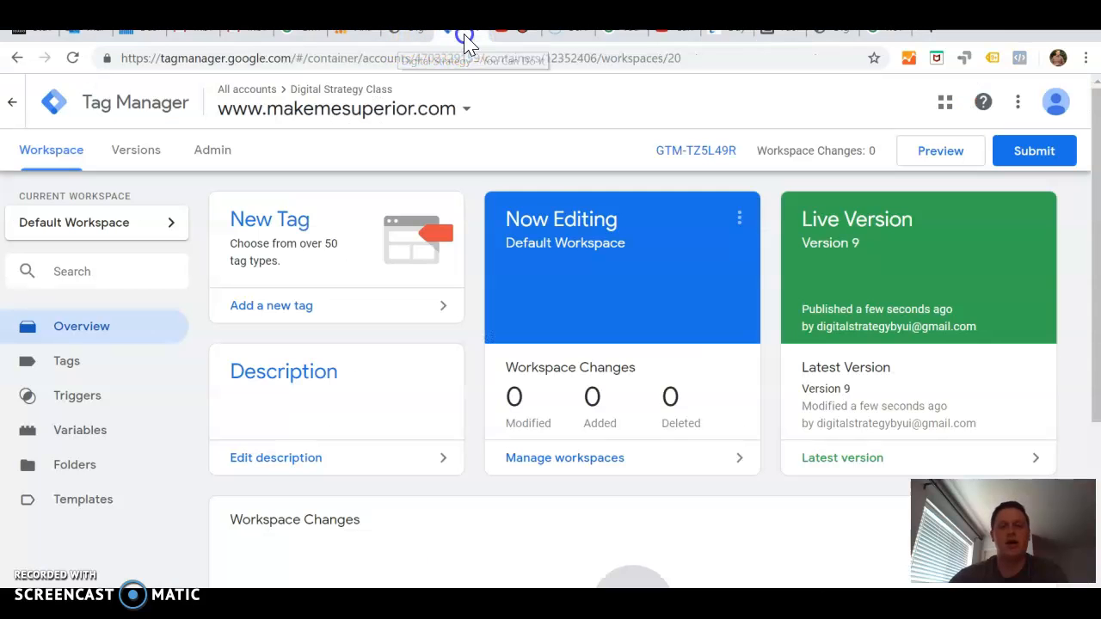
pyautogui.click(251, 228)
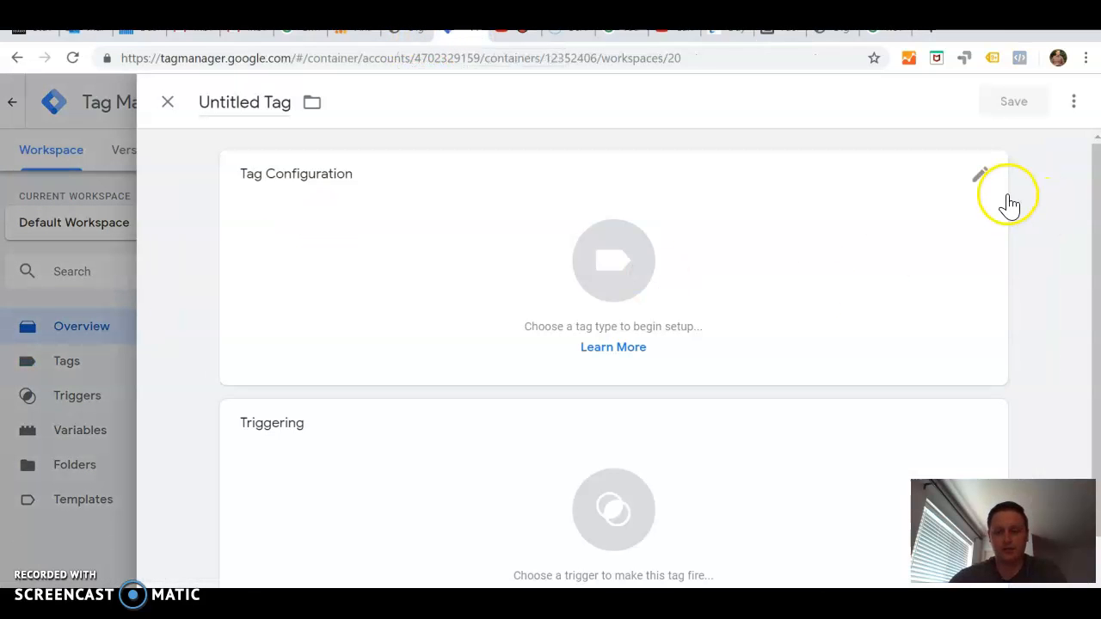
pyautogui.click(983, 177)
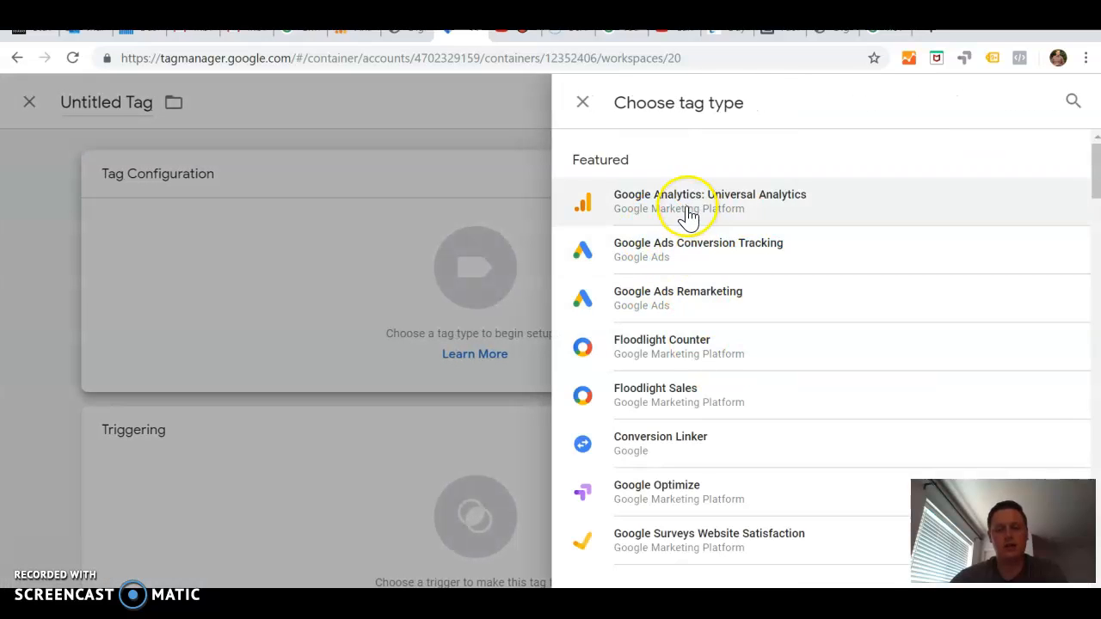
pyautogui.scroll(-3, 674, 472)
pyautogui.click(666, 371)
pyautogui.click(364, 370)
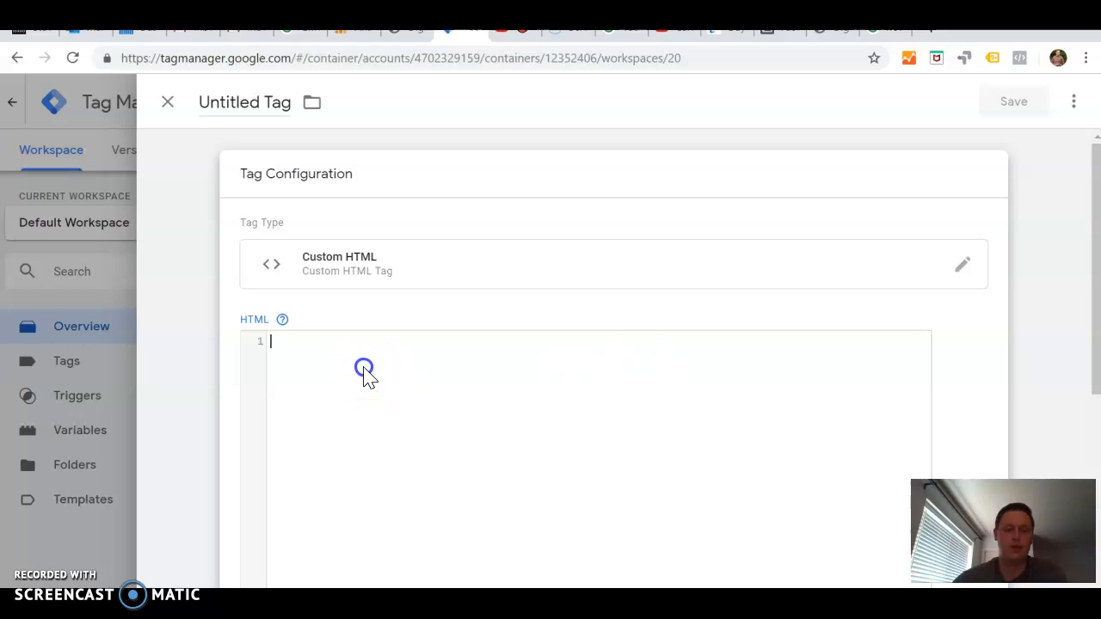
pyautogui.hotkey('ctrl', 'v')
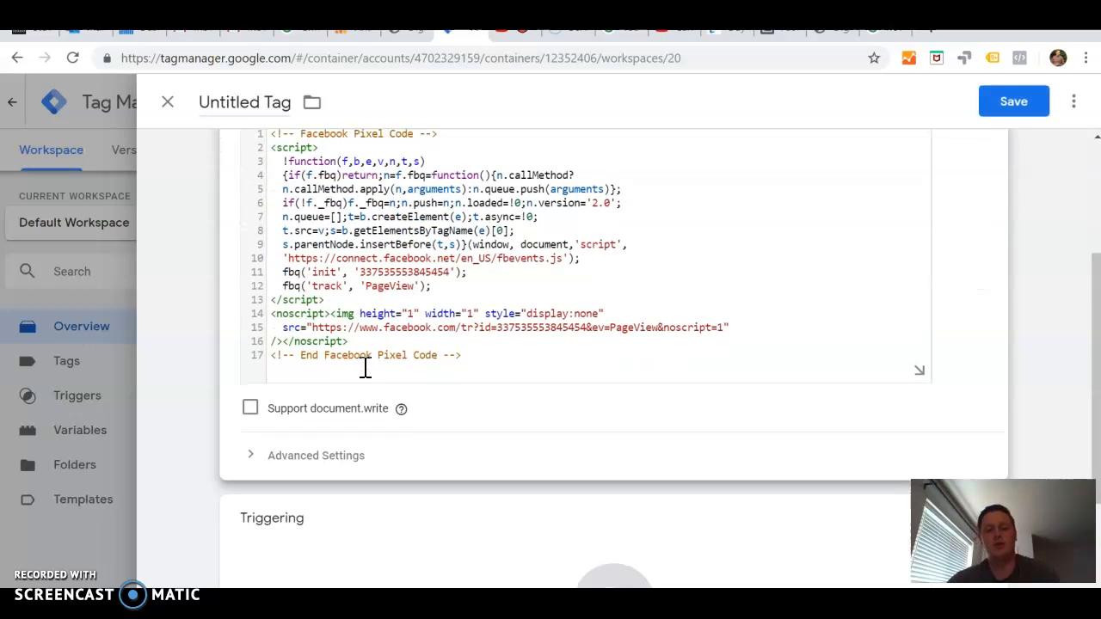
# Add a new trigger of type Page View to the tag, firing on all page views
pyautogui.scroll(-2, 364, 375)
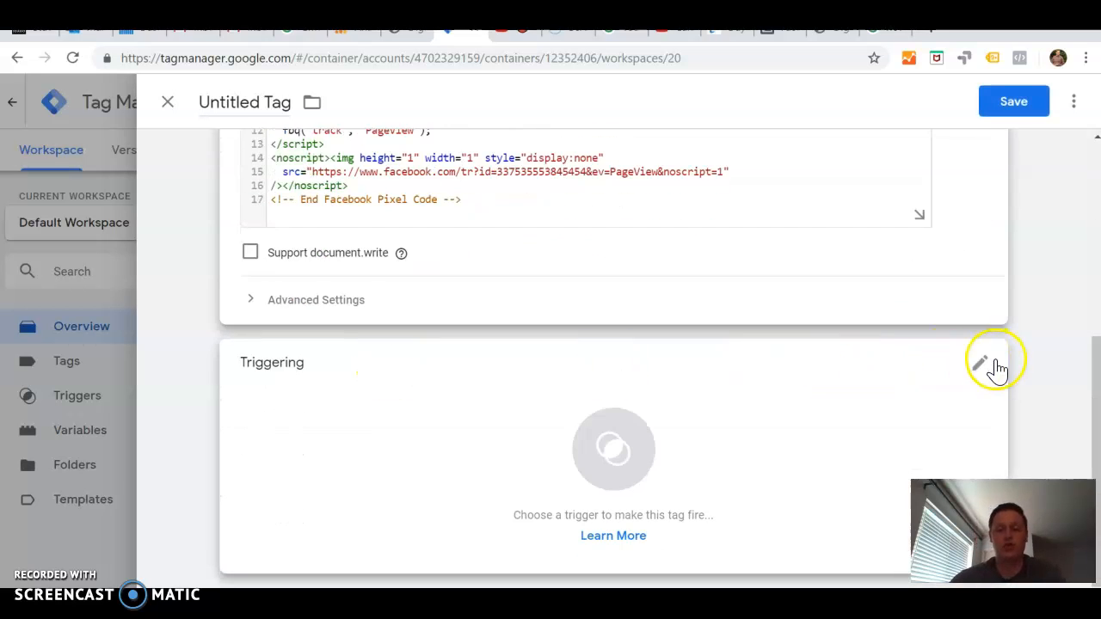
pyautogui.click(995, 368)
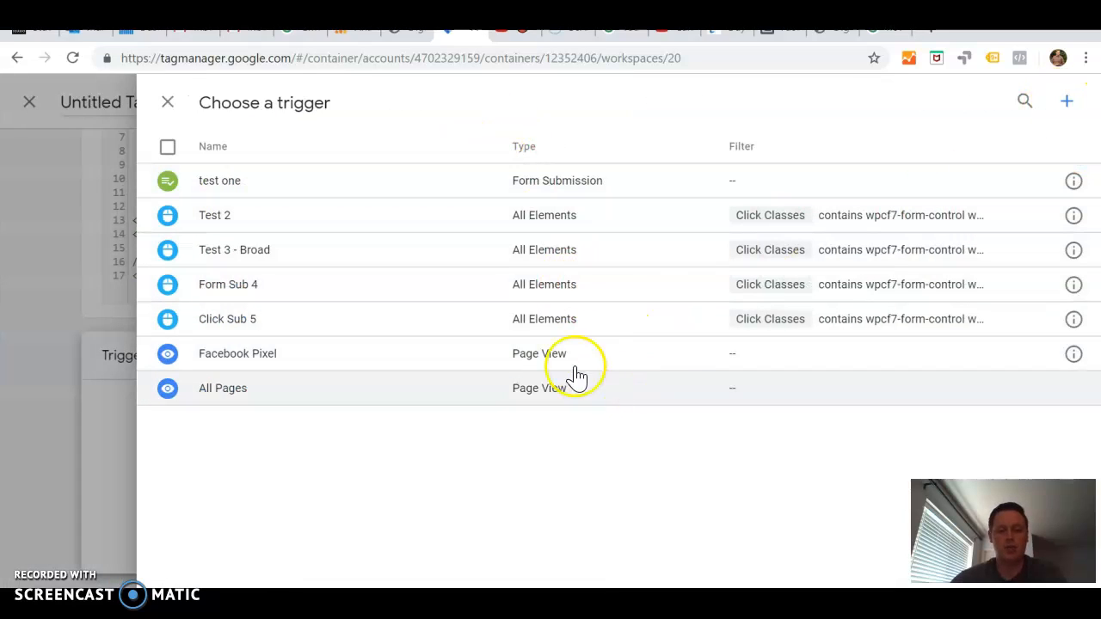
pyautogui.click(1066, 102)
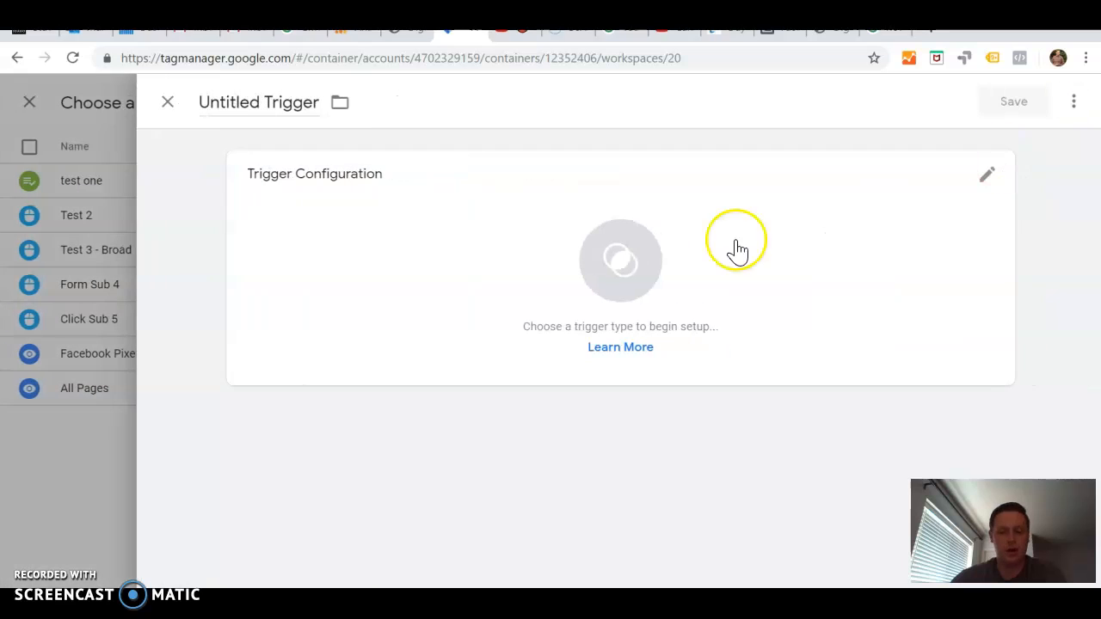
pyautogui.click(985, 177)
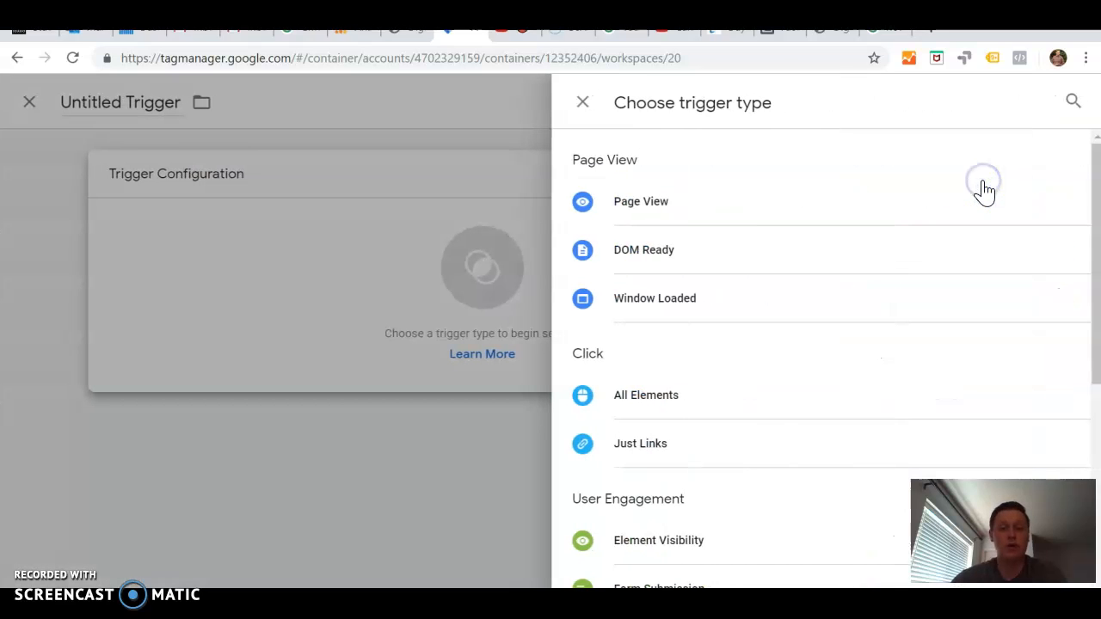
pyautogui.click(637, 207)
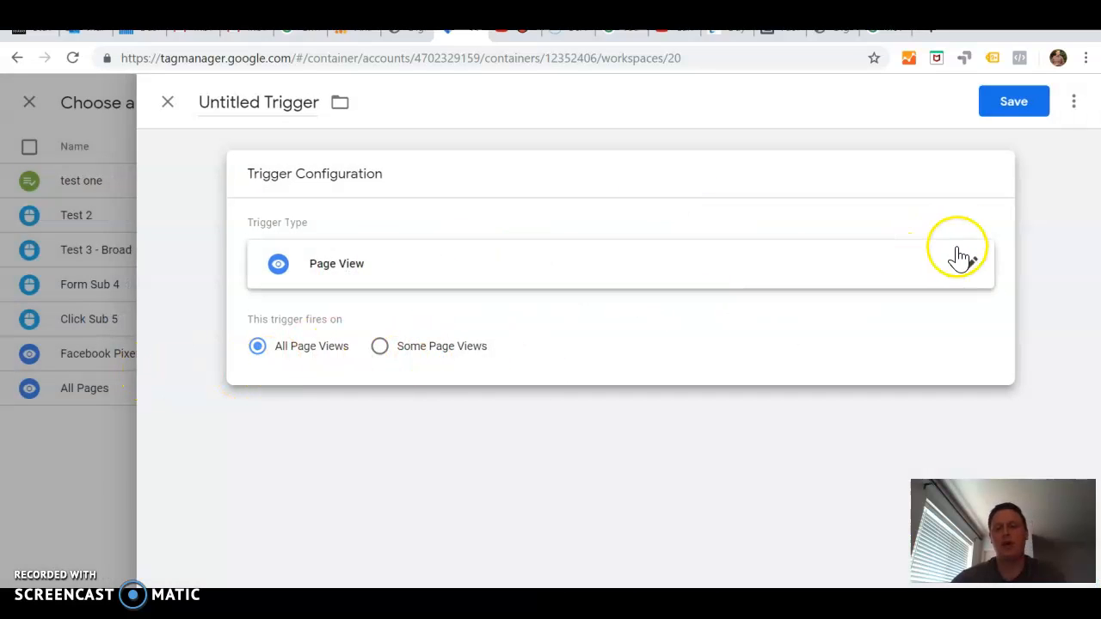
# Save the trigger under the name Facebook Pixel 2
pyautogui.click(1009, 101)
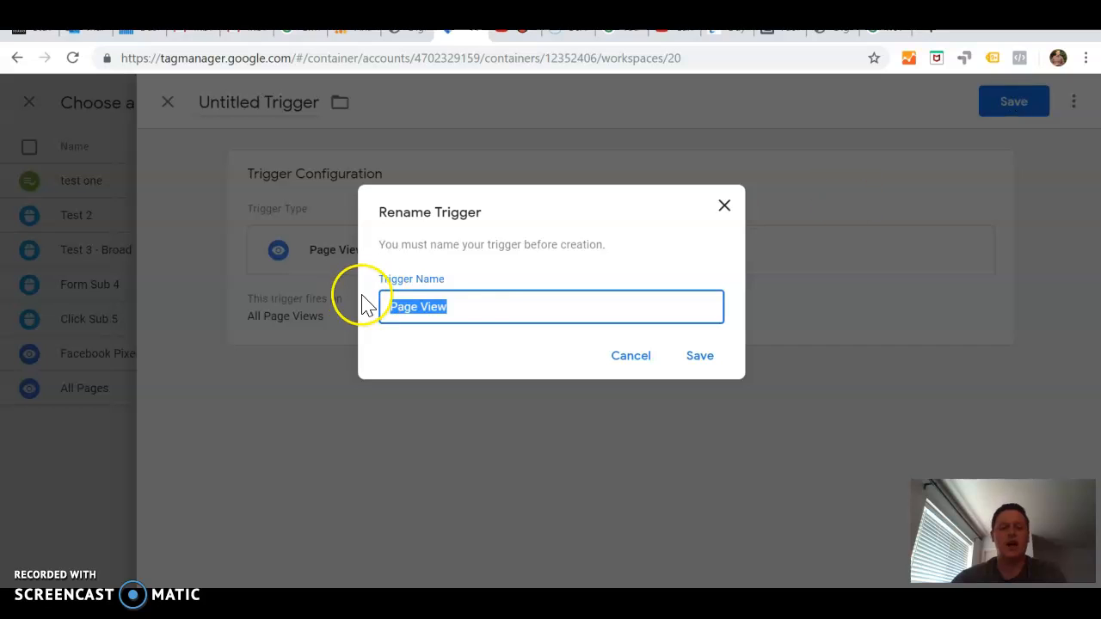
pyautogui.write('P')
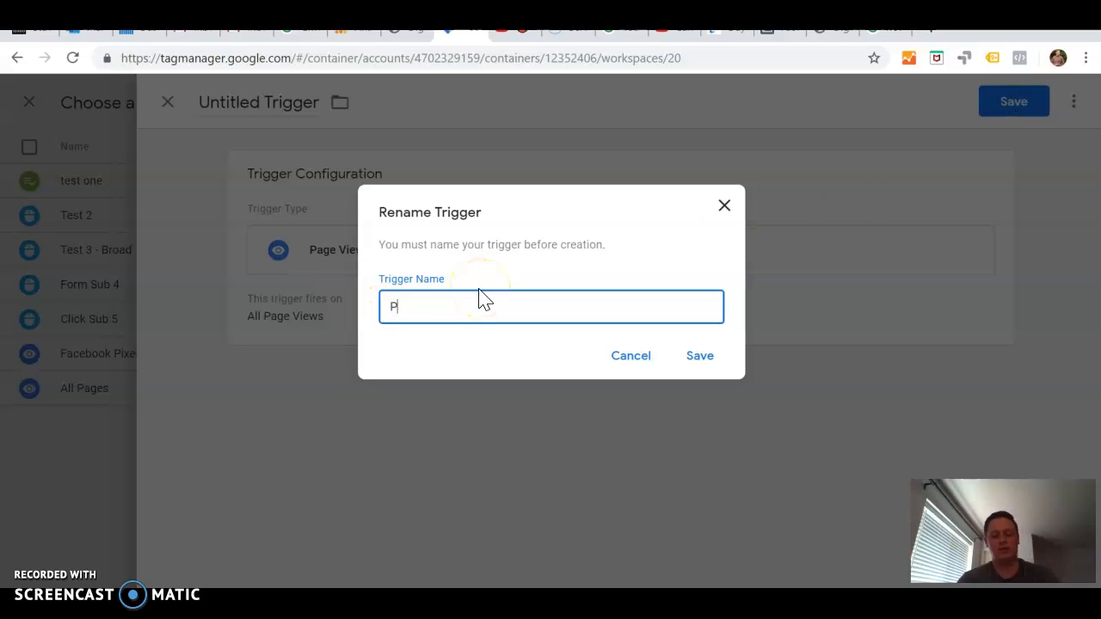
pyautogui.press('BackSpace')
pyautogui.write('Facebook Pix')
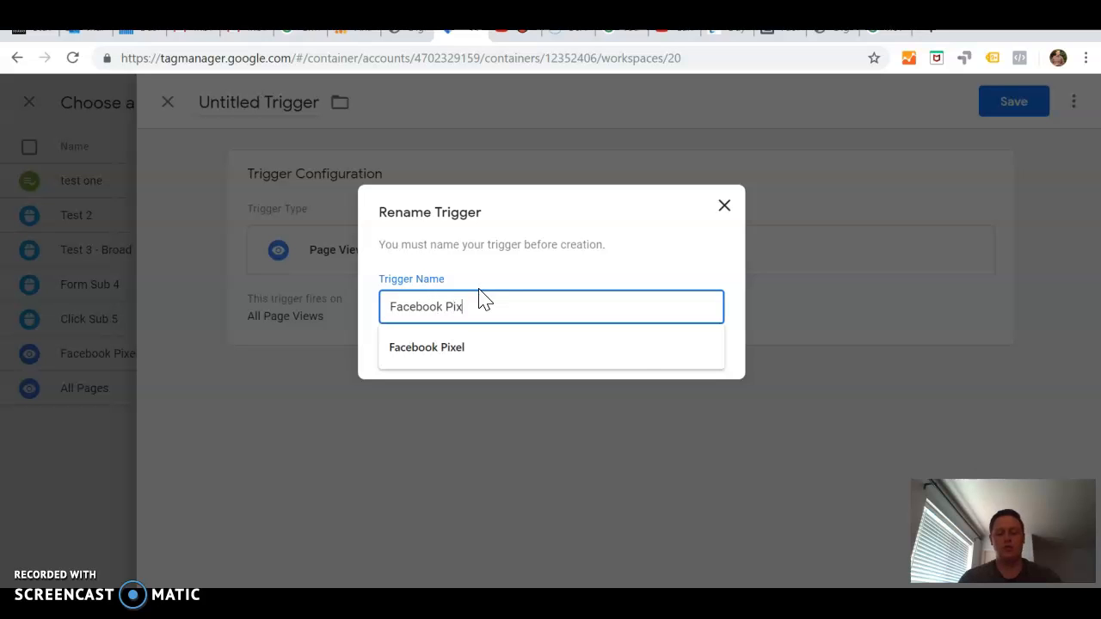
pyautogui.write('el')
pyautogui.click(693, 363)
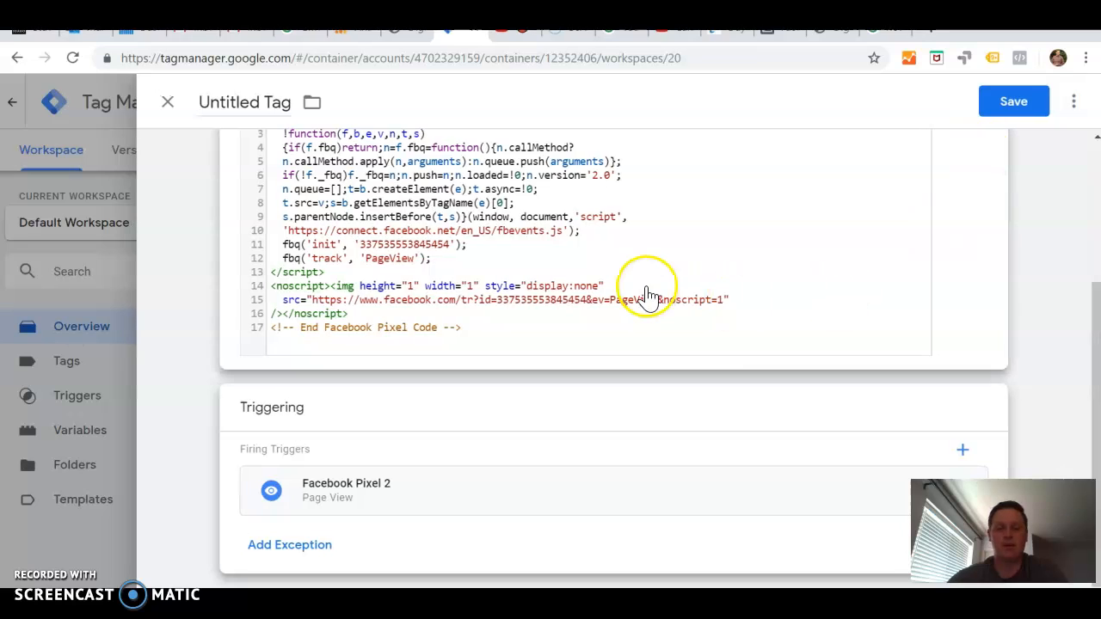
# Save the tag under the name Facebook Pixel
pyautogui.click(1019, 107)
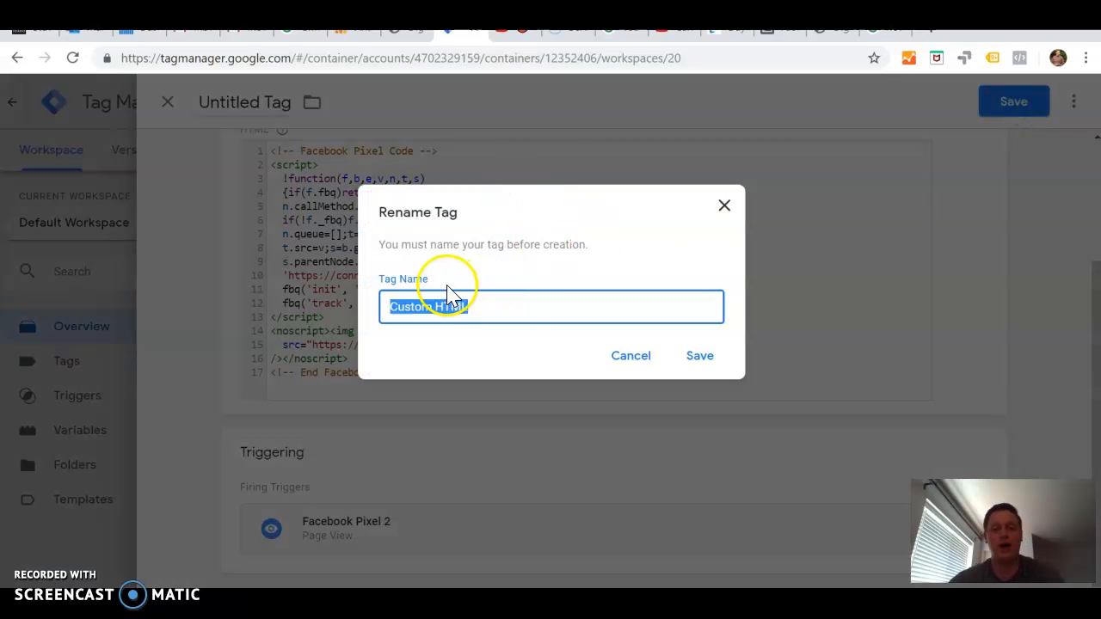
pyautogui.write('Facebook Pixel')
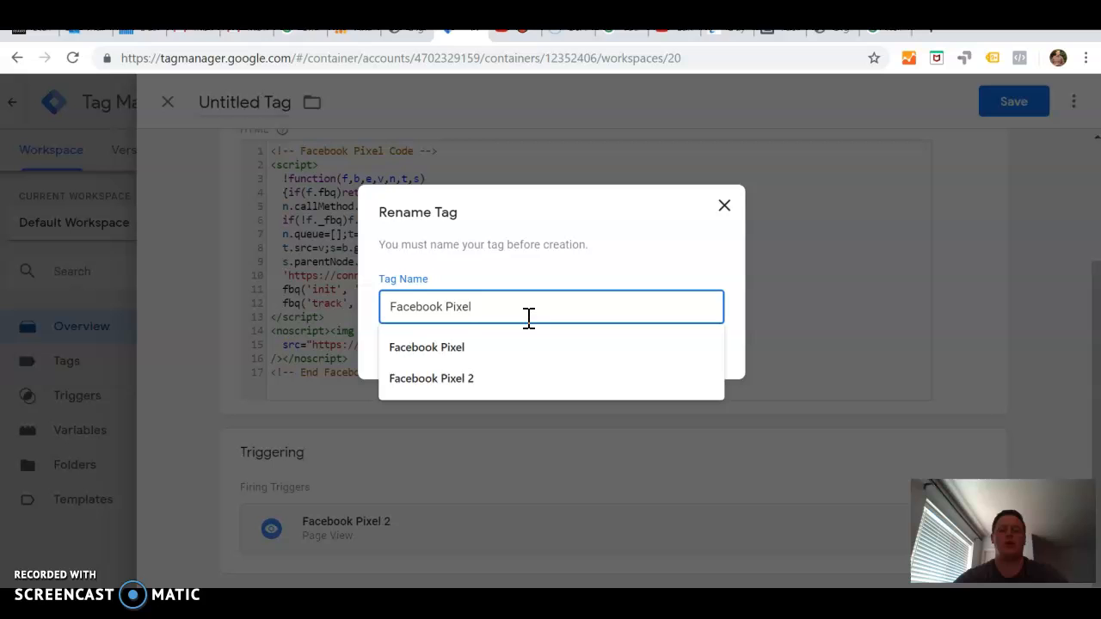
pyautogui.click(481, 344)
pyautogui.click(703, 356)
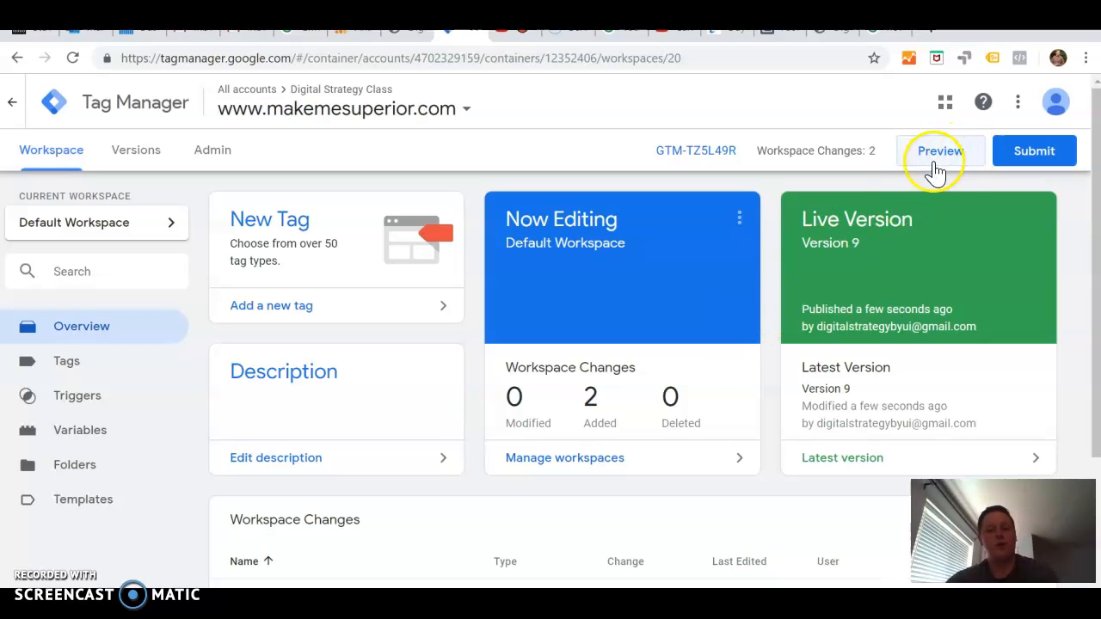
# Preview the workspace, then reload the makemesuperior.com site and inspect it with Facebook Pixel Helper
pyautogui.click(936, 166)
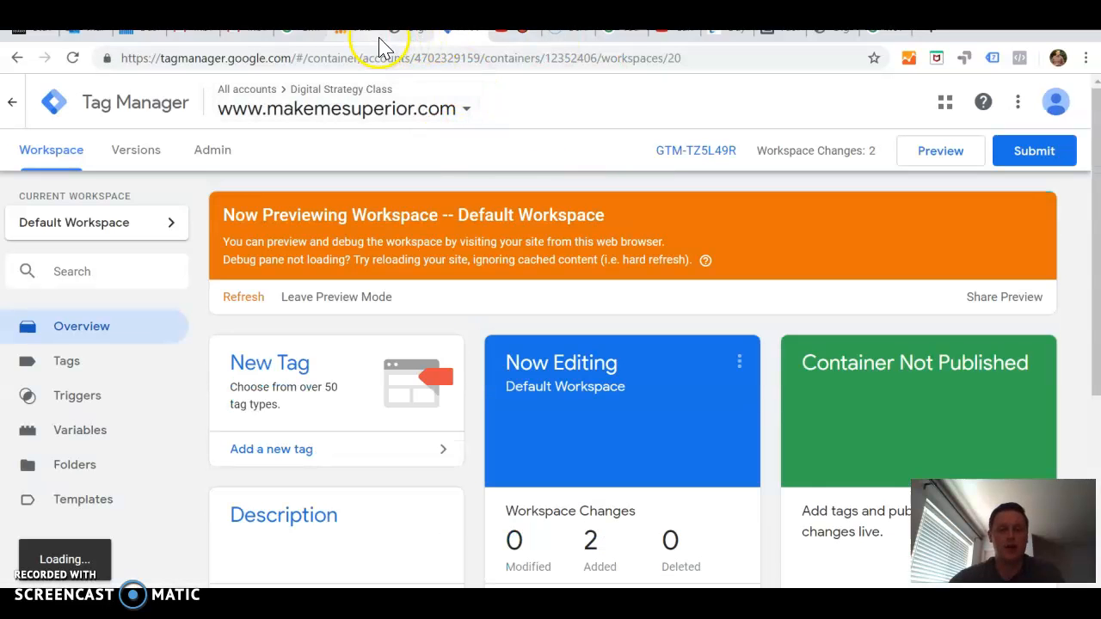
pyautogui.click(404, 35)
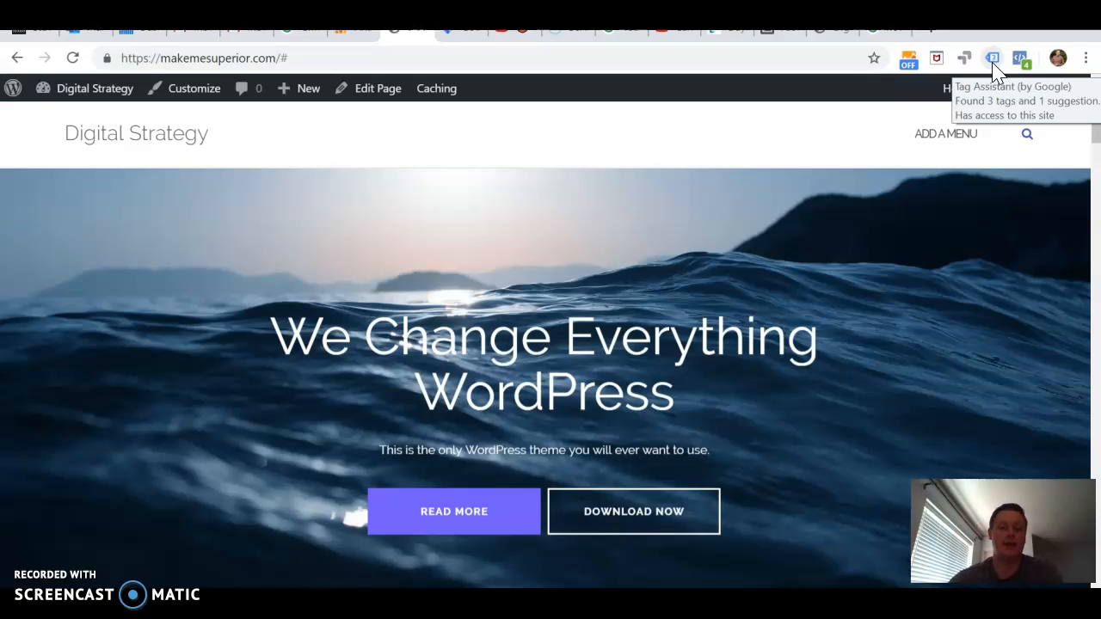
pyautogui.click(72, 59)
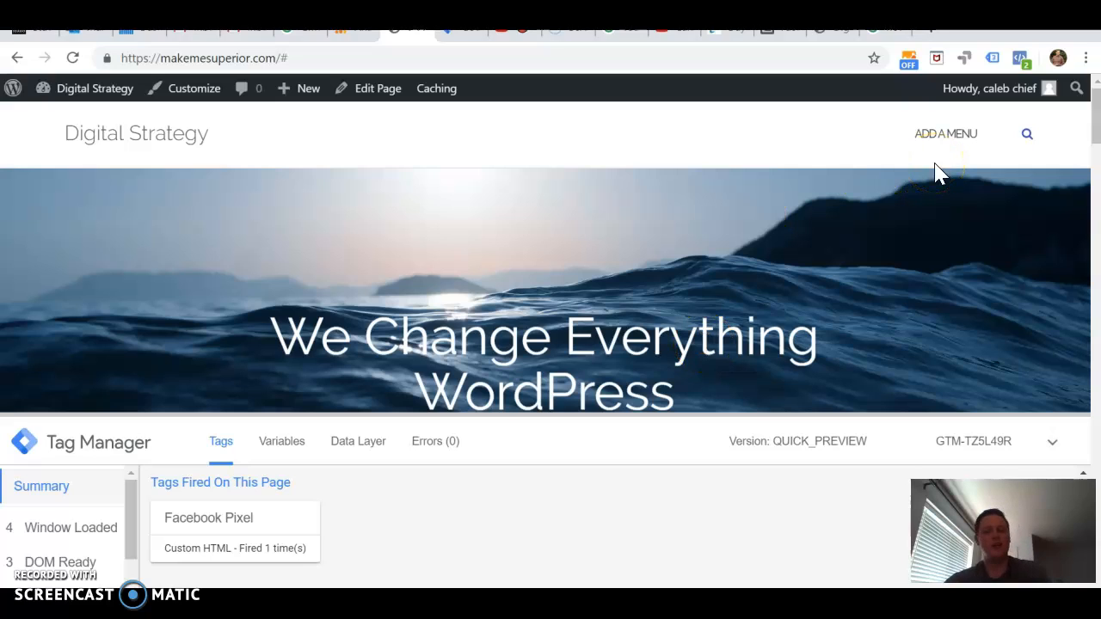
pyautogui.click(1020, 60)
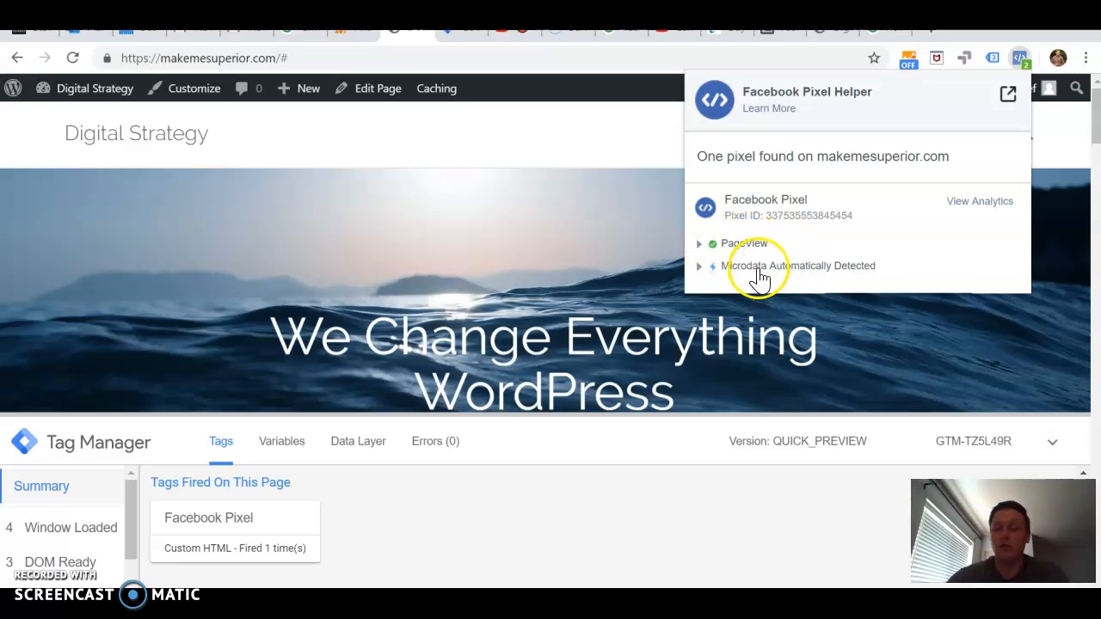
# Submit the empty contact form on the makemesuperior.com page and check the detected pixel events in Facebook Pixel Helper
pyautogui.scroll(-1, 433, 252)
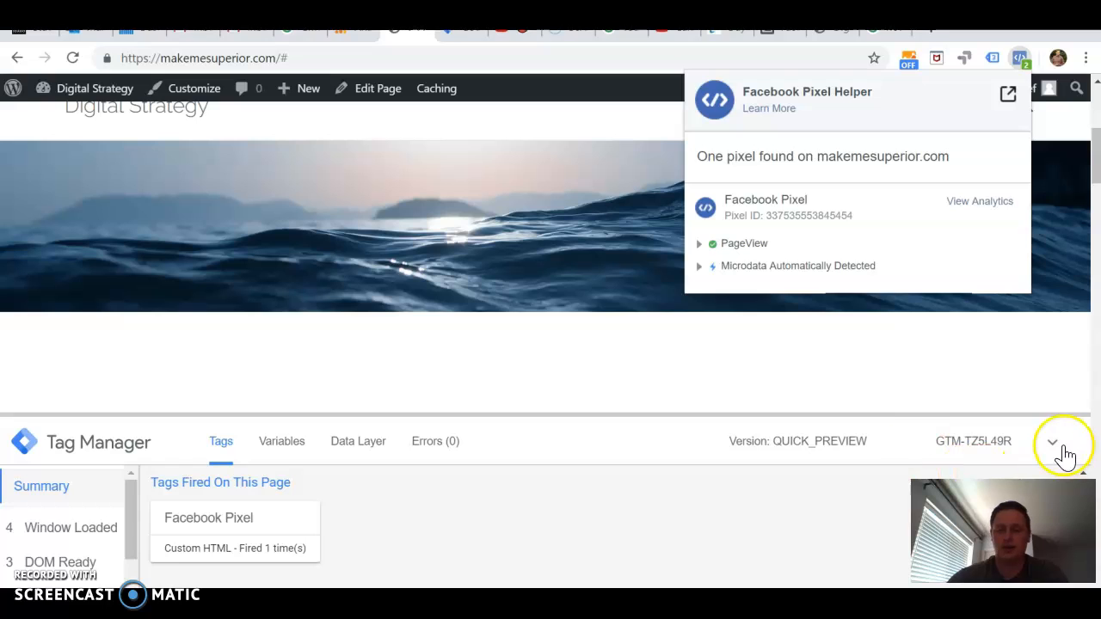
pyautogui.click(1064, 454)
pyautogui.scroll(-10, 679, 376)
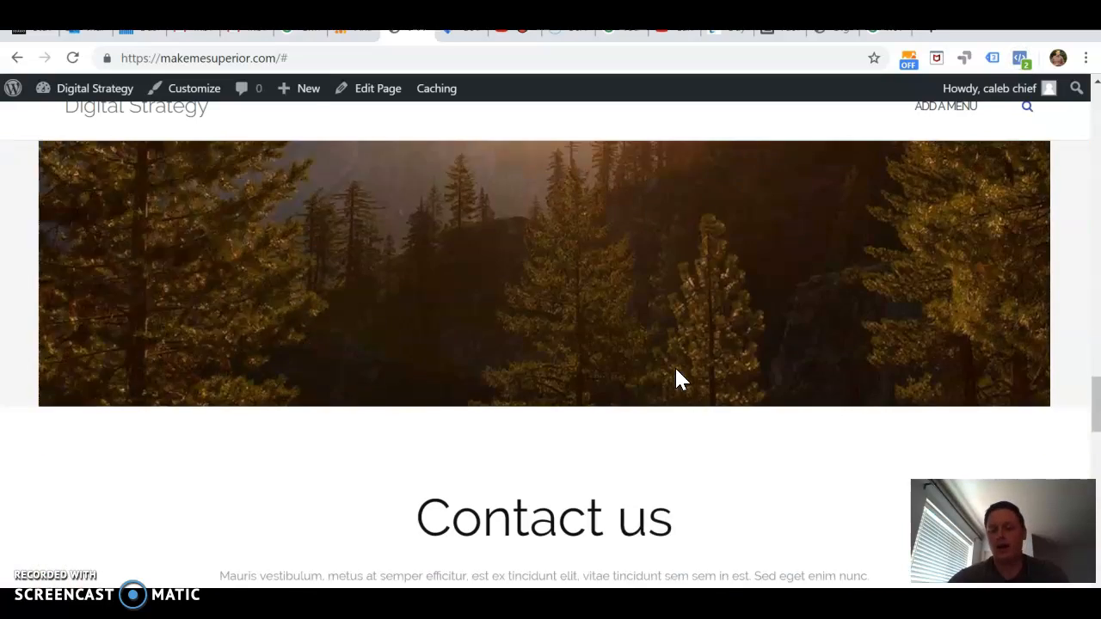
pyautogui.scroll(-6, 679, 379)
pyautogui.scroll(2, 680, 378)
pyautogui.click(526, 272)
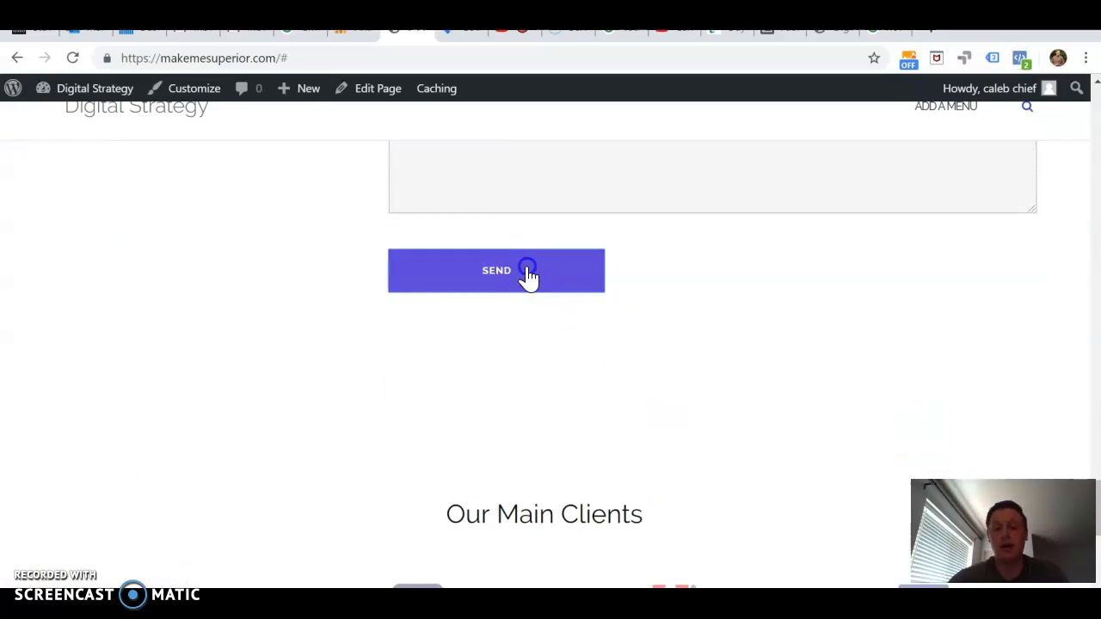
pyautogui.click(1020, 59)
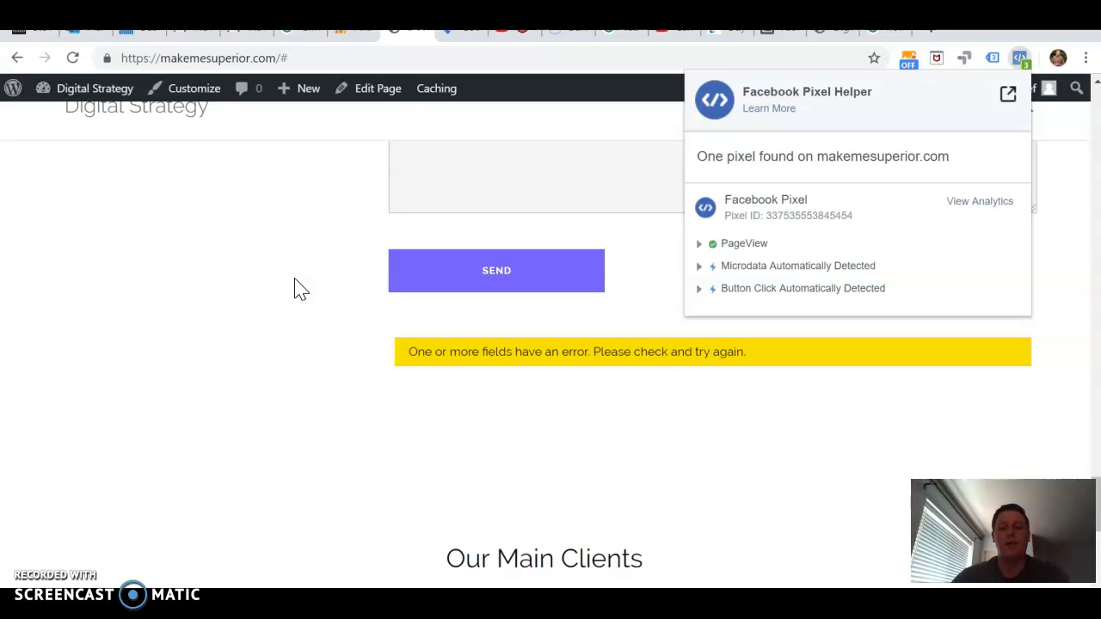
# Switch to Google Tag Manager and publish the workspace changes as a version named facebook Pixel Install
pyautogui.click(463, 31)
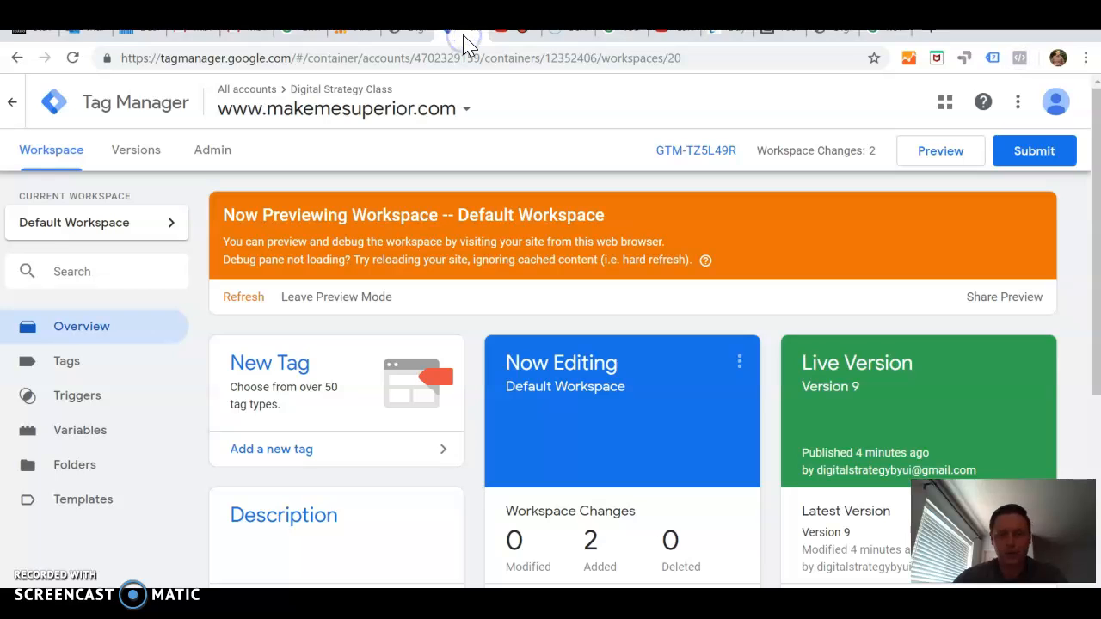
pyautogui.click(1028, 156)
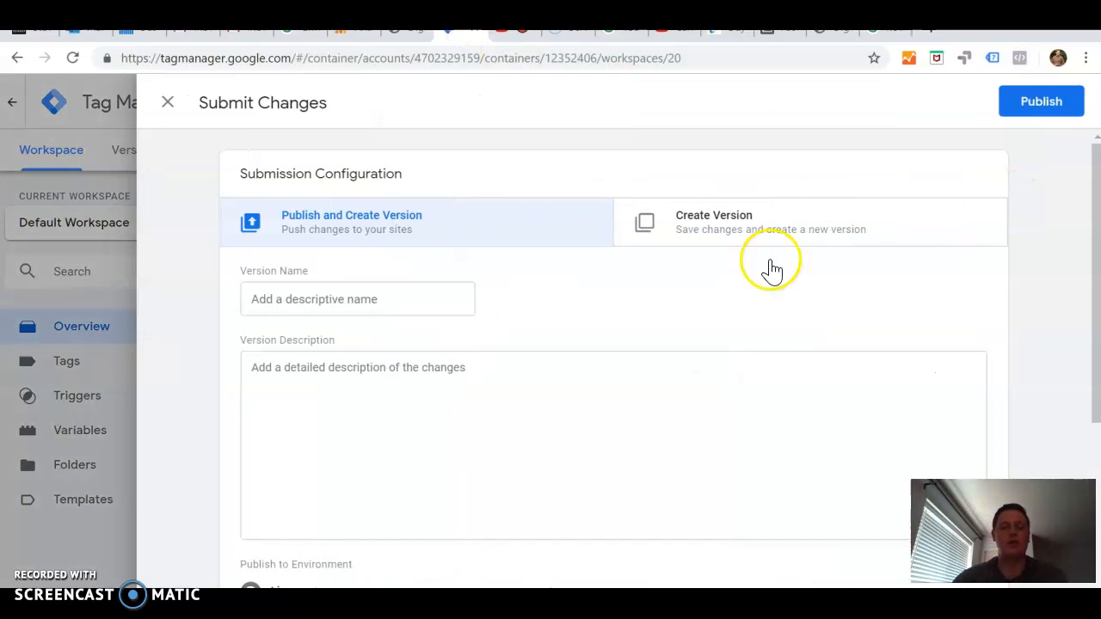
pyautogui.click(422, 304)
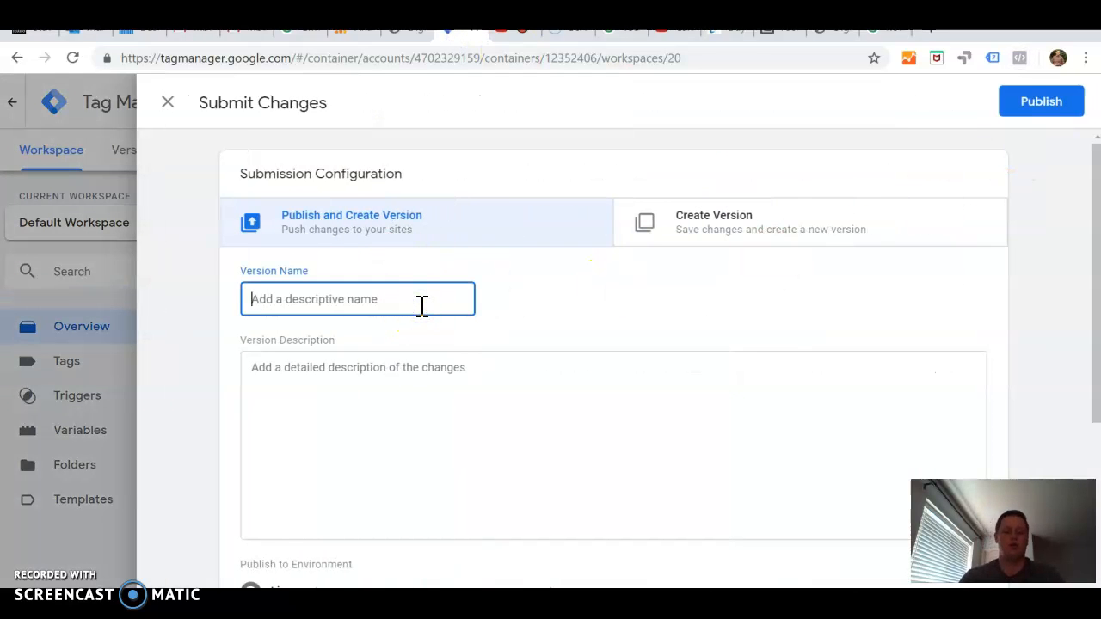
pyautogui.write('facebook Pixel Install')
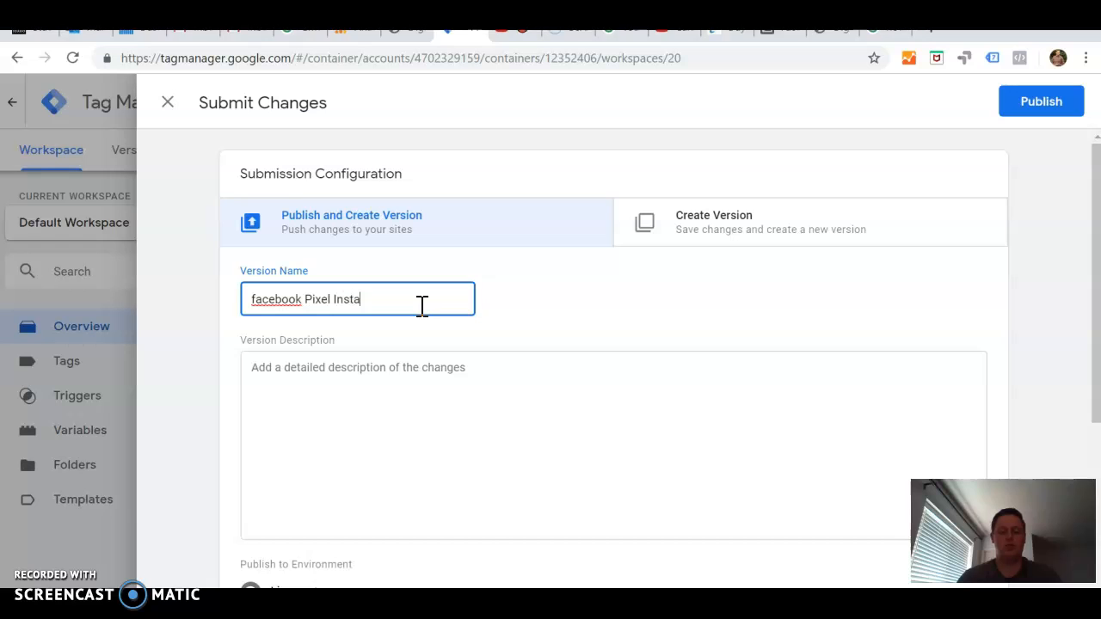
pyautogui.click(1037, 105)
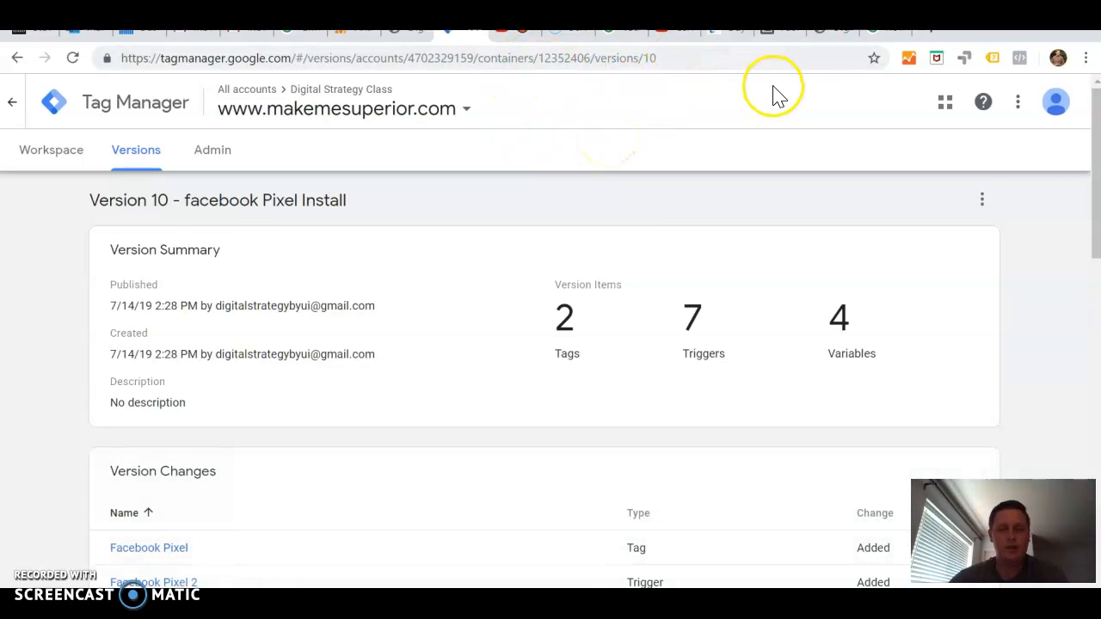
# Switch to Facebook Events Manager and open makemesuperior.com with Facebook's Event Setup Tool
pyautogui.click(775, 36)
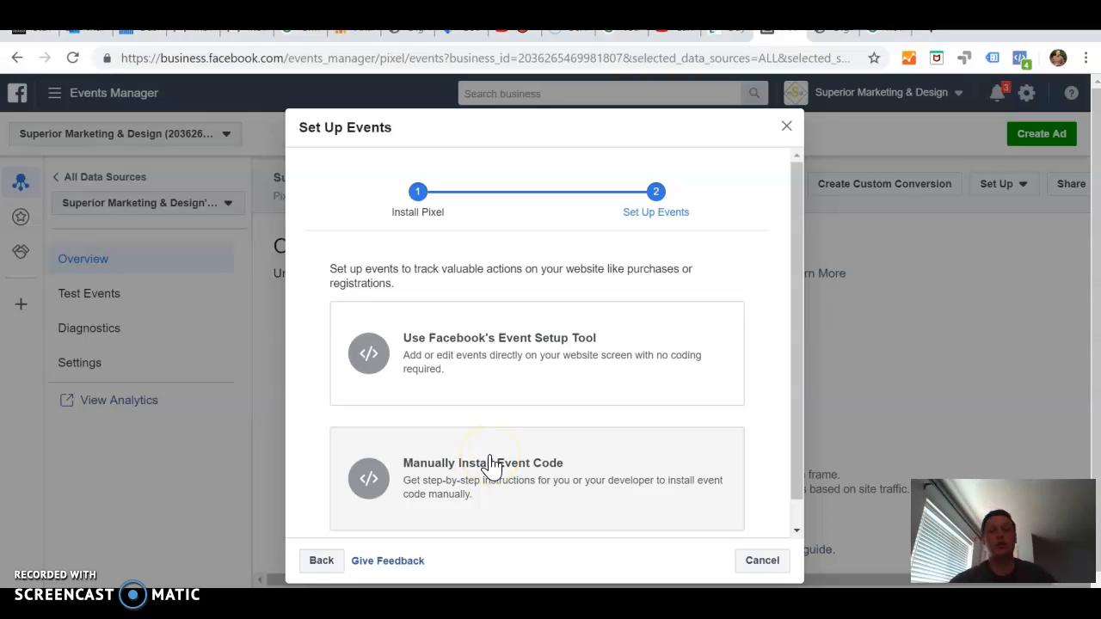
pyautogui.click(494, 356)
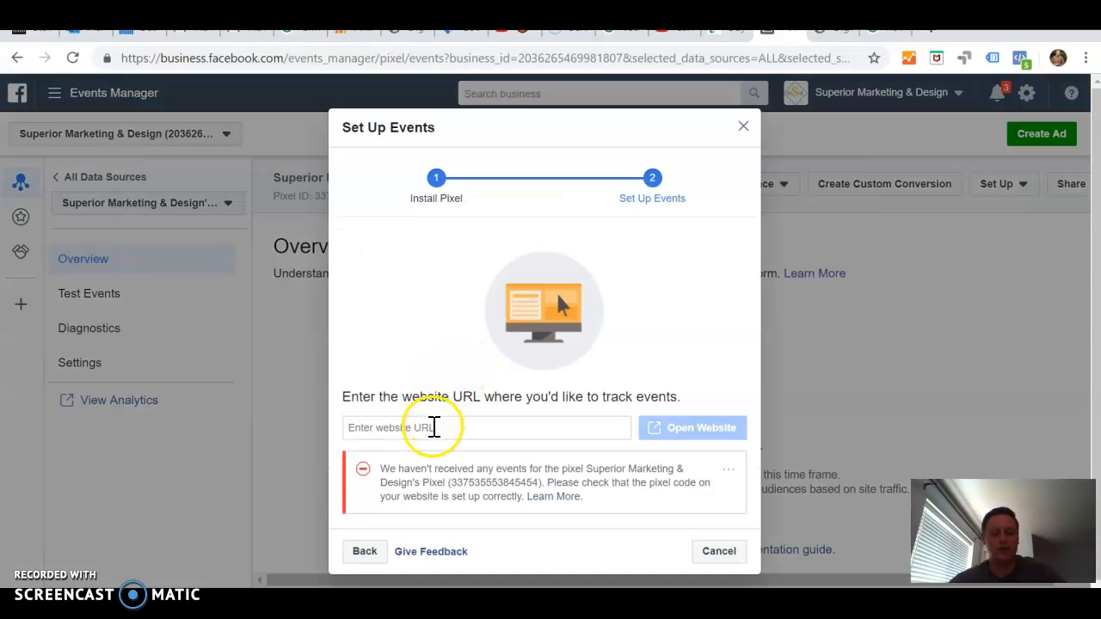
pyautogui.click(429, 430)
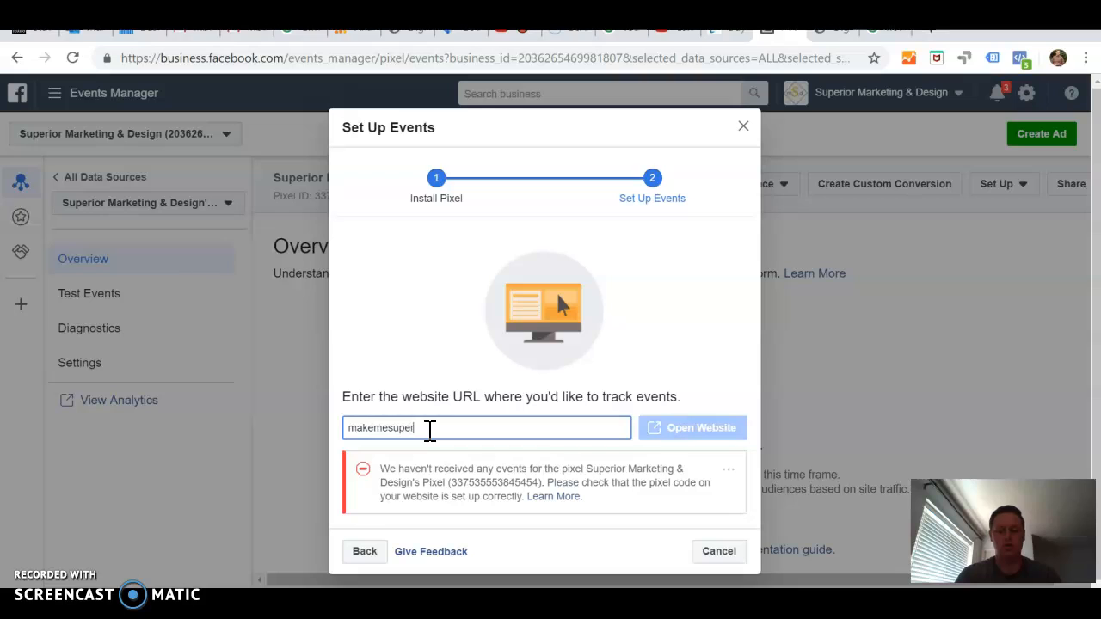
pyautogui.write('makemesuperior.com')
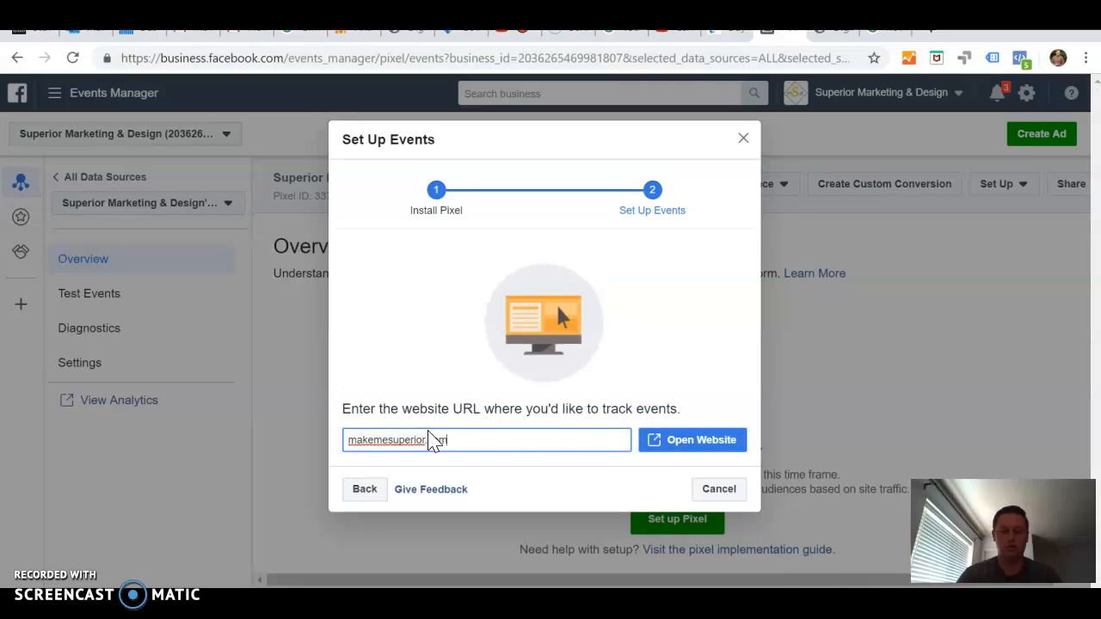
pyautogui.click(707, 453)
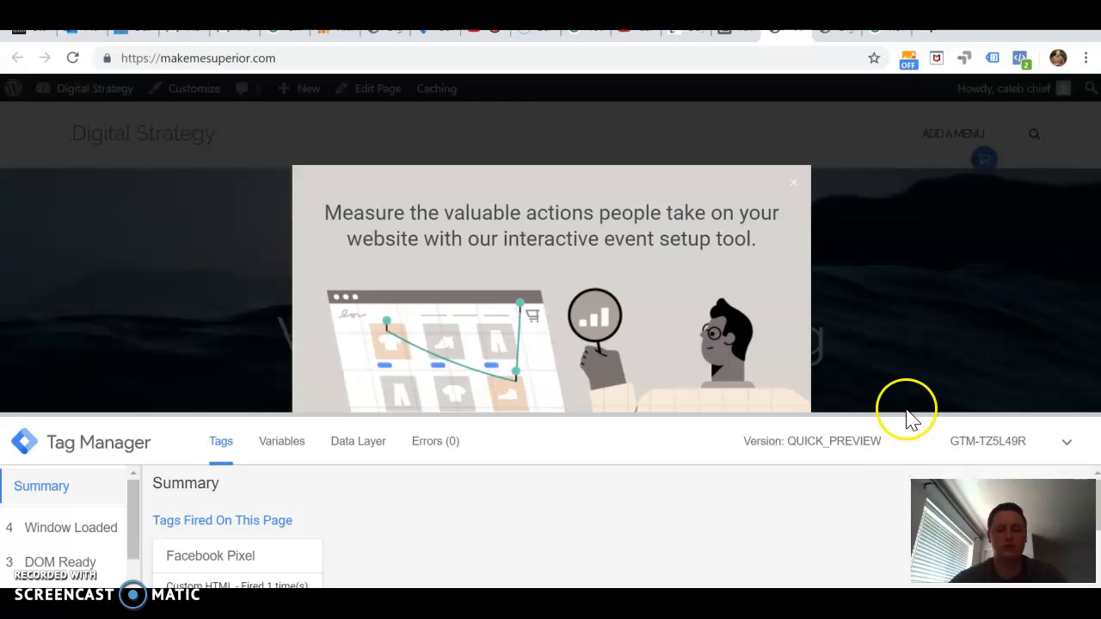
# Collapse the Tag Manager debug pane and go through the Event Setup Tool introduction to get started
pyautogui.click(1063, 454)
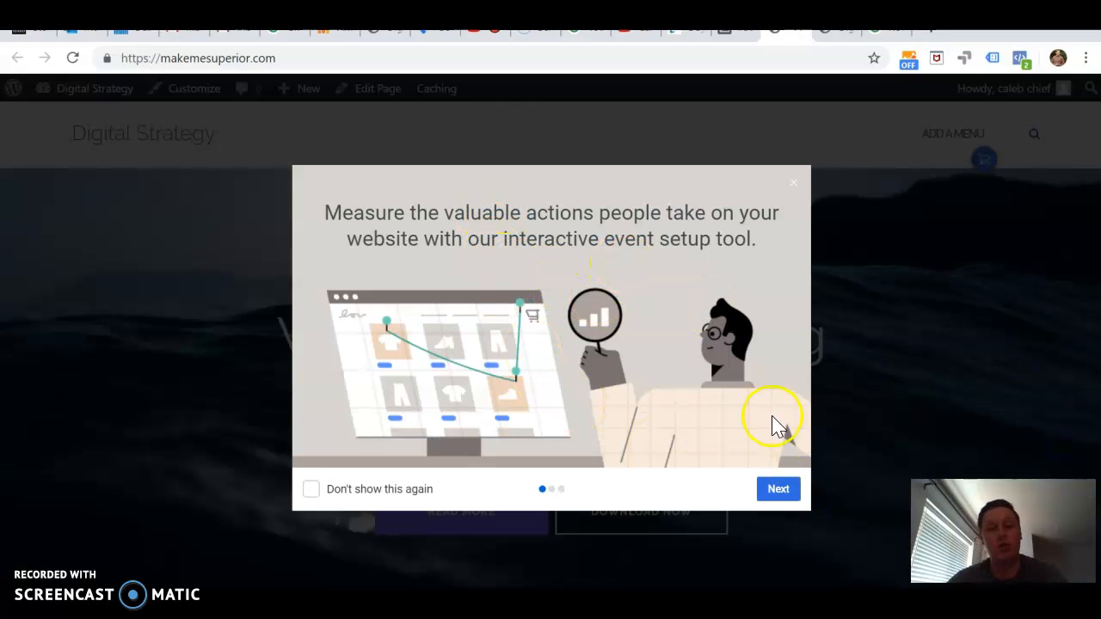
pyautogui.click(778, 488)
pyautogui.click(779, 488)
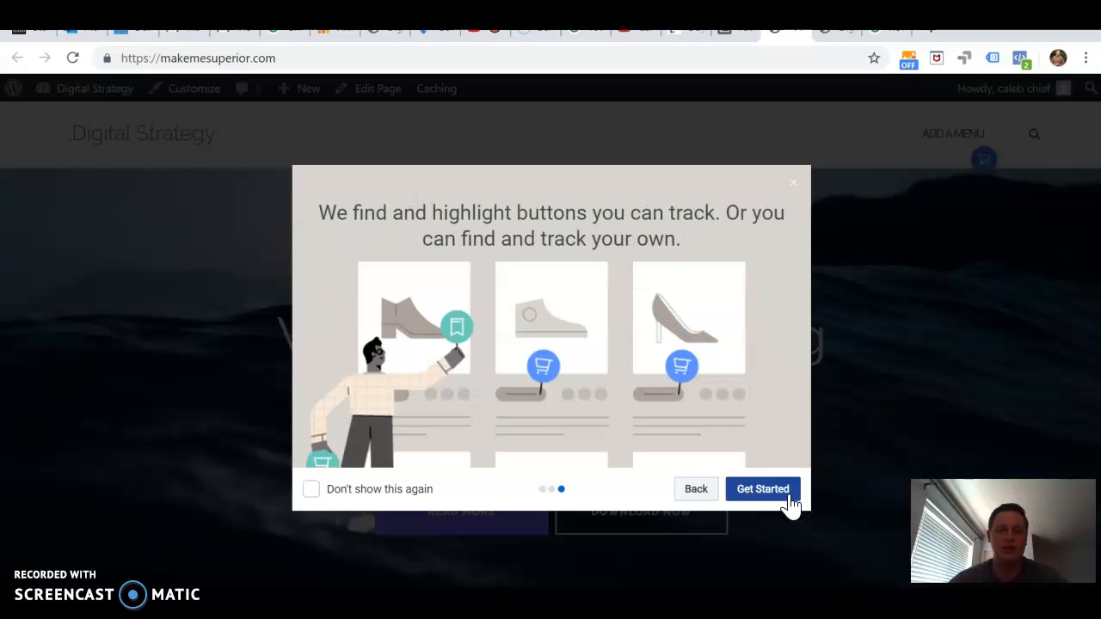
pyautogui.click(774, 490)
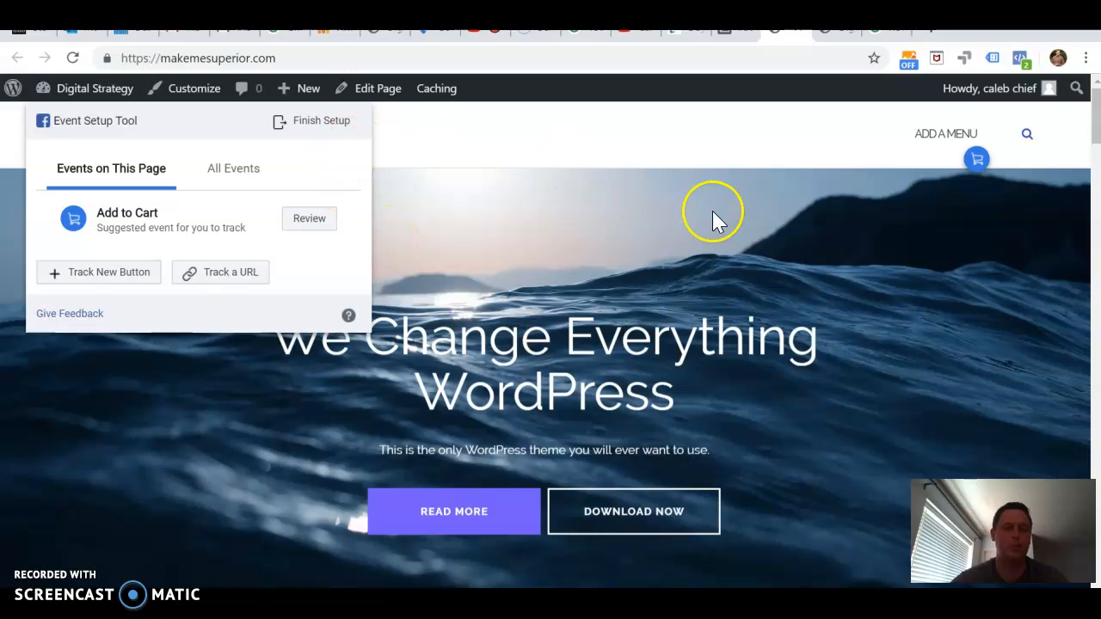
# Track a new button in the Event Setup Tool, choosing the contact form's Send button
pyautogui.scroll(-5, 634, 364)
pyautogui.scroll(-5, 632, 371)
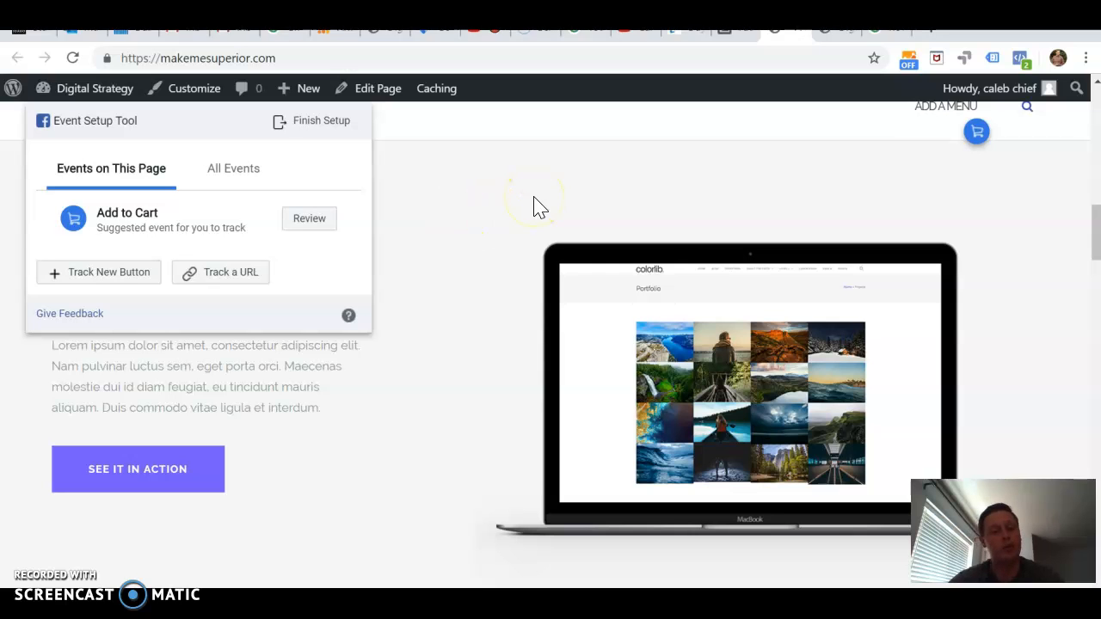
pyautogui.scroll(-15, 534, 206)
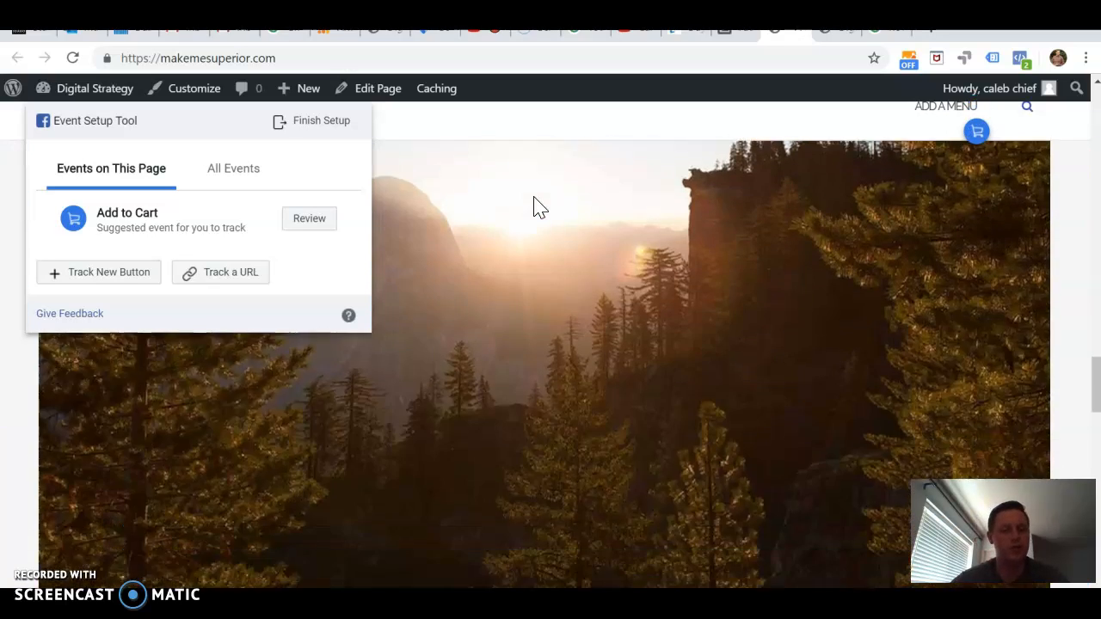
pyautogui.scroll(-5, 536, 197)
pyautogui.scroll(1, 536, 198)
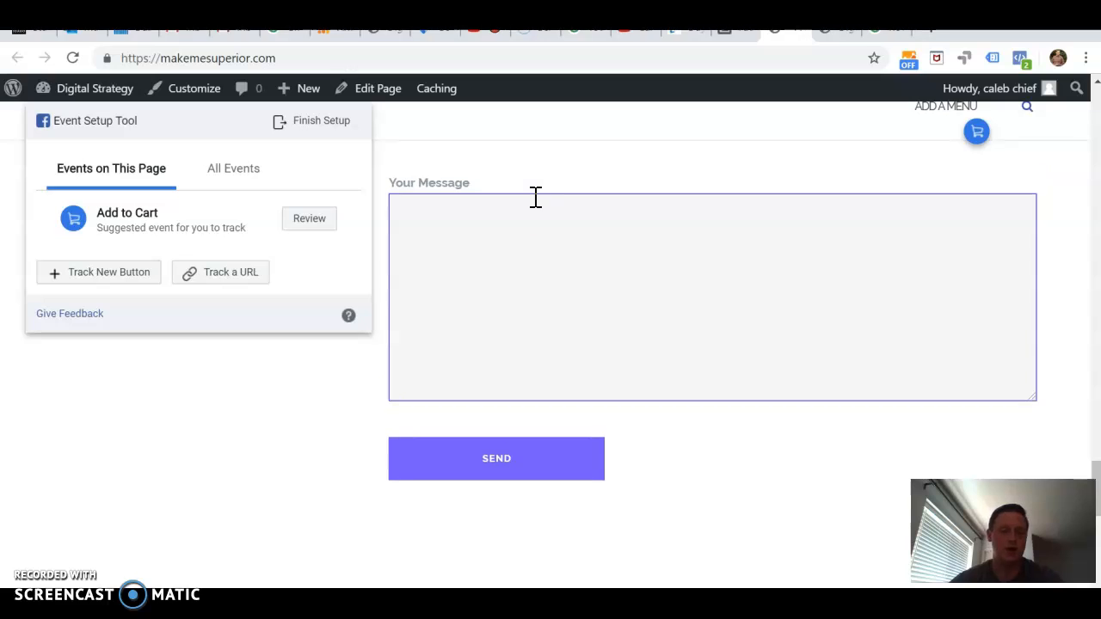
pyautogui.click(109, 272)
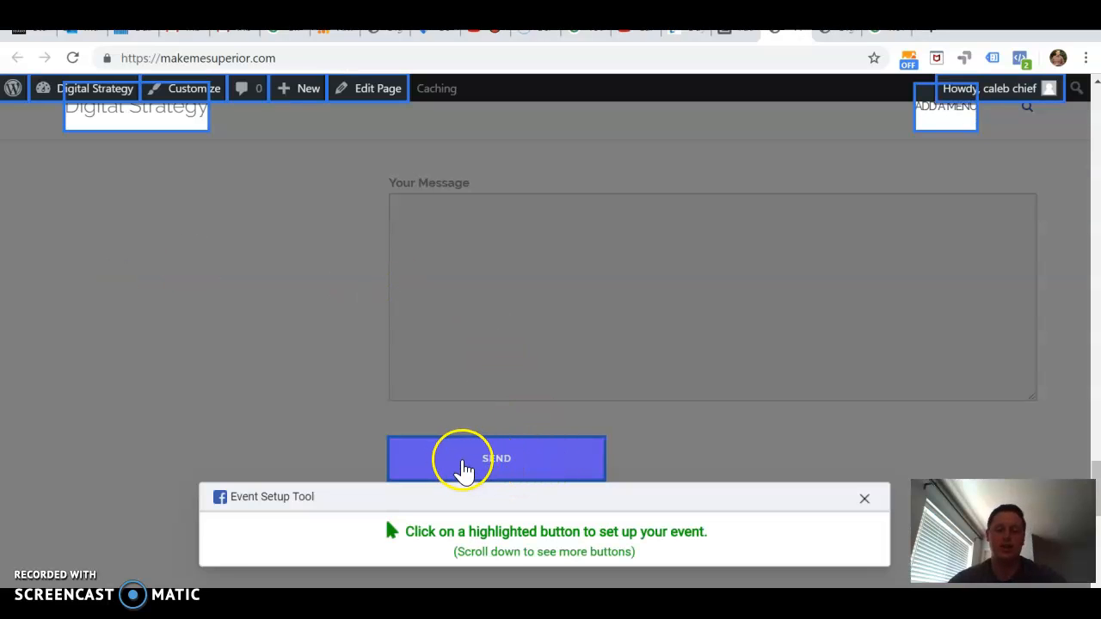
pyautogui.click(471, 469)
pyautogui.scroll(-1, 471, 469)
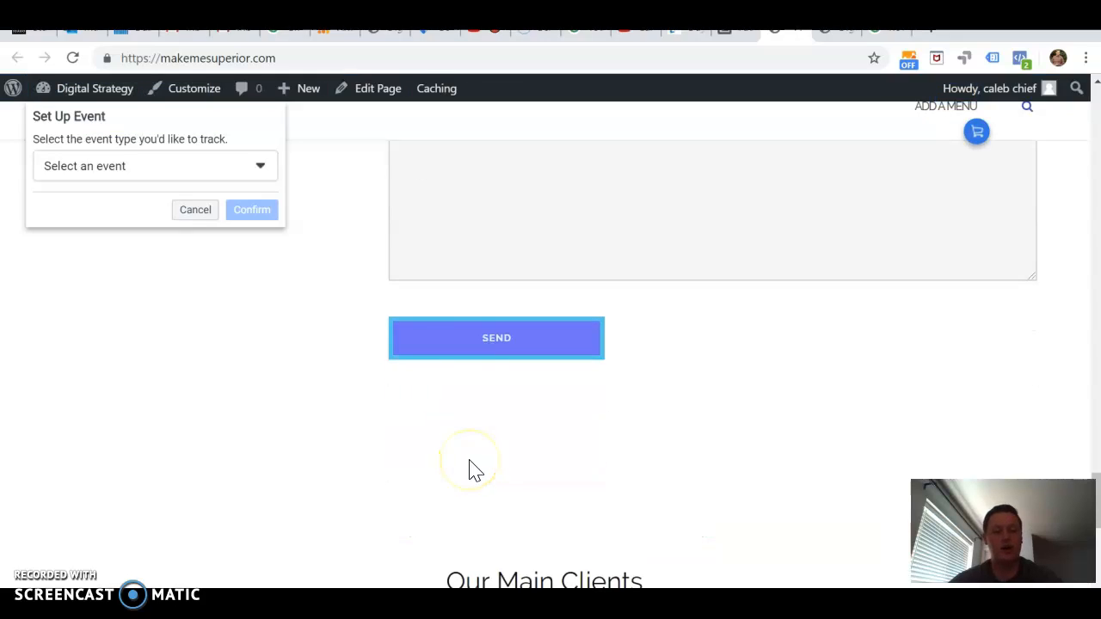
# Set the Send button's event type to Lead and confirm the event
pyautogui.click(261, 167)
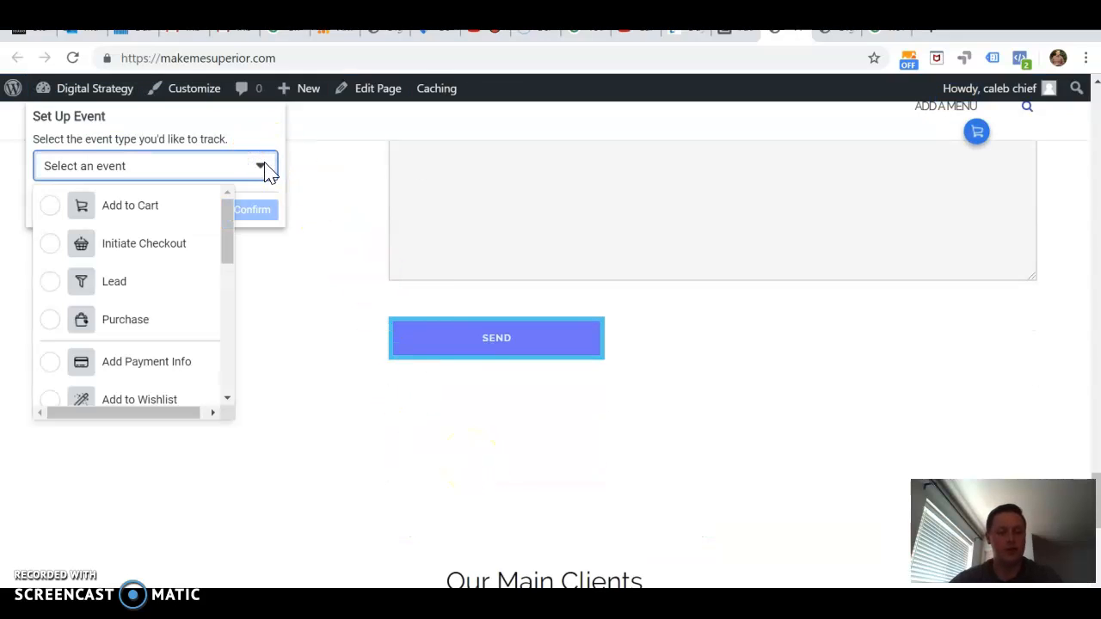
pyautogui.scroll(-3, 128, 292)
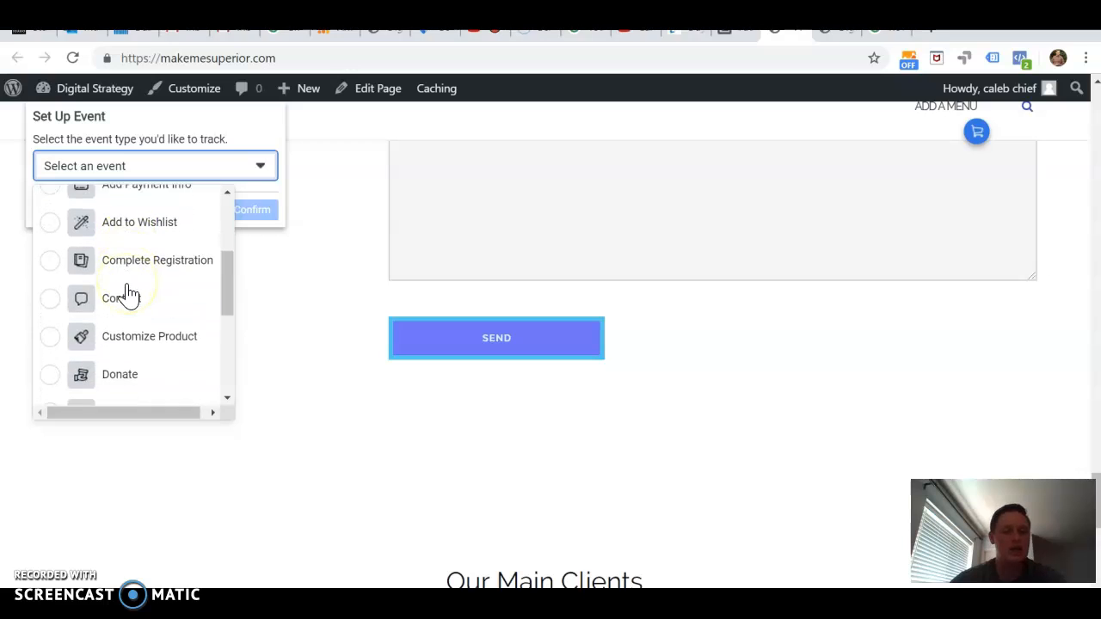
pyautogui.scroll(-1, 127, 295)
pyautogui.scroll(4, 133, 288)
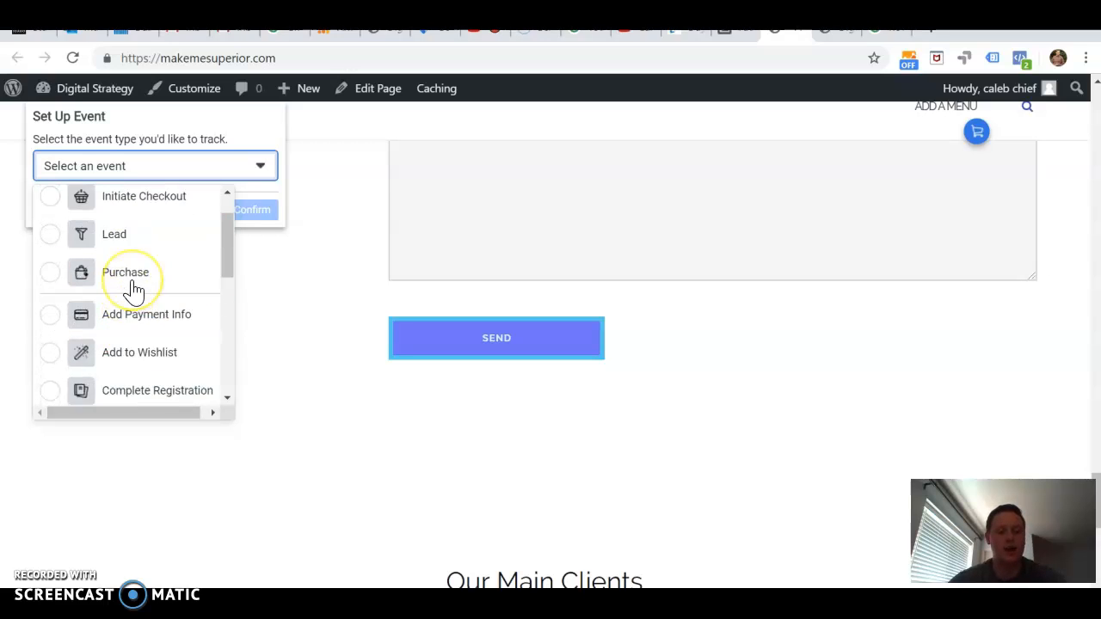
pyautogui.scroll(1, 134, 288)
pyautogui.click(102, 269)
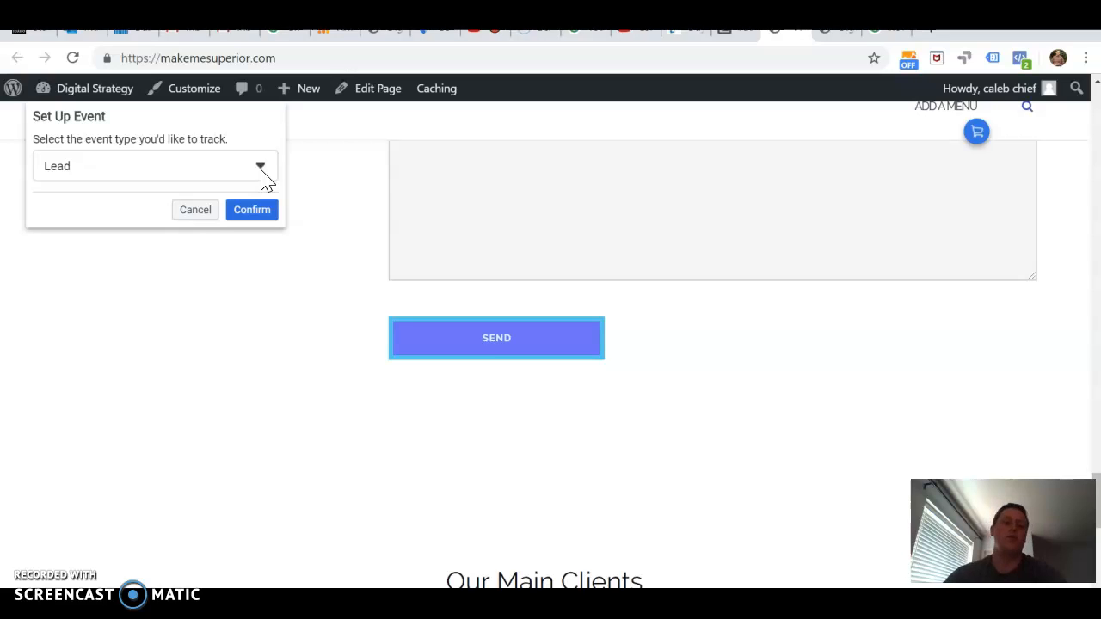
pyautogui.click(262, 213)
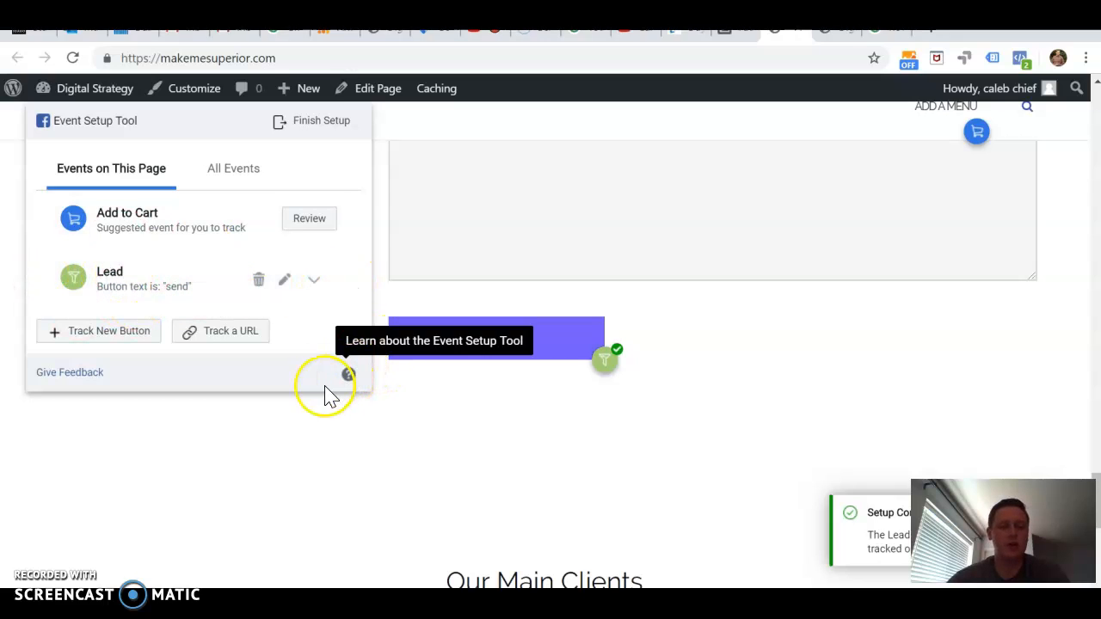
# Finish the event setup, submit a five-star rating of the experience, and collapse the Tag Manager debug pane
pyautogui.click(301, 123)
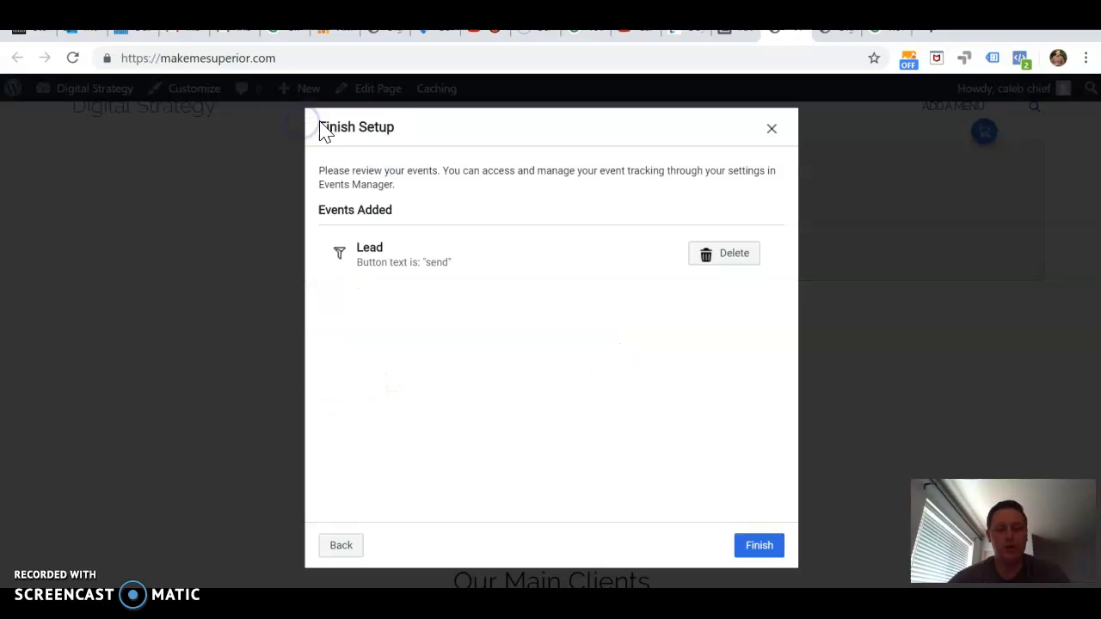
pyautogui.click(760, 547)
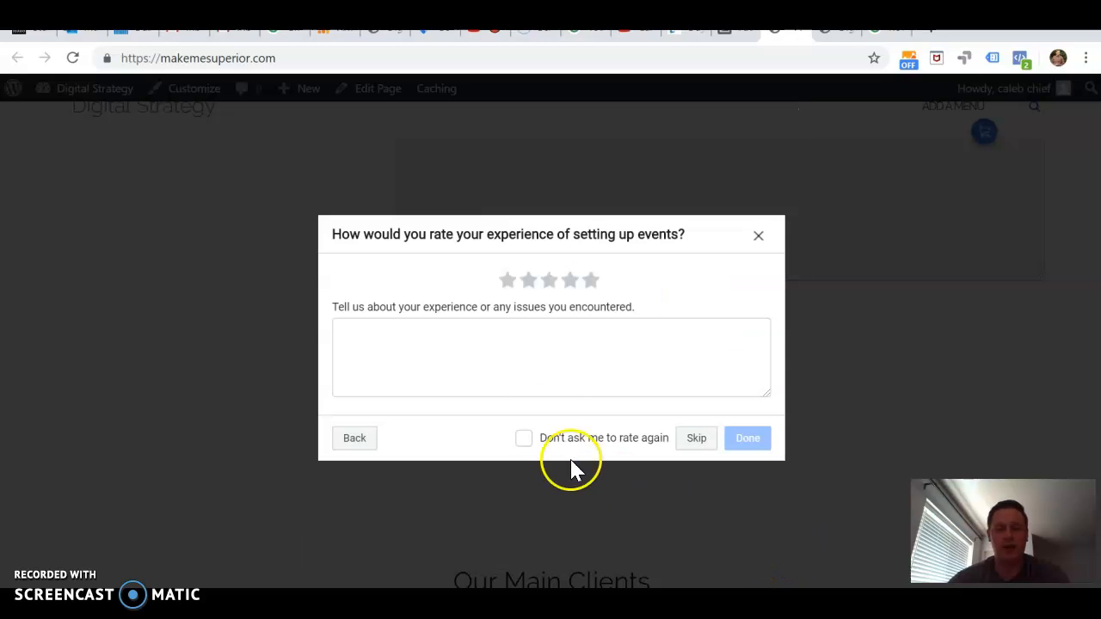
pyautogui.click(590, 280)
pyautogui.click(745, 439)
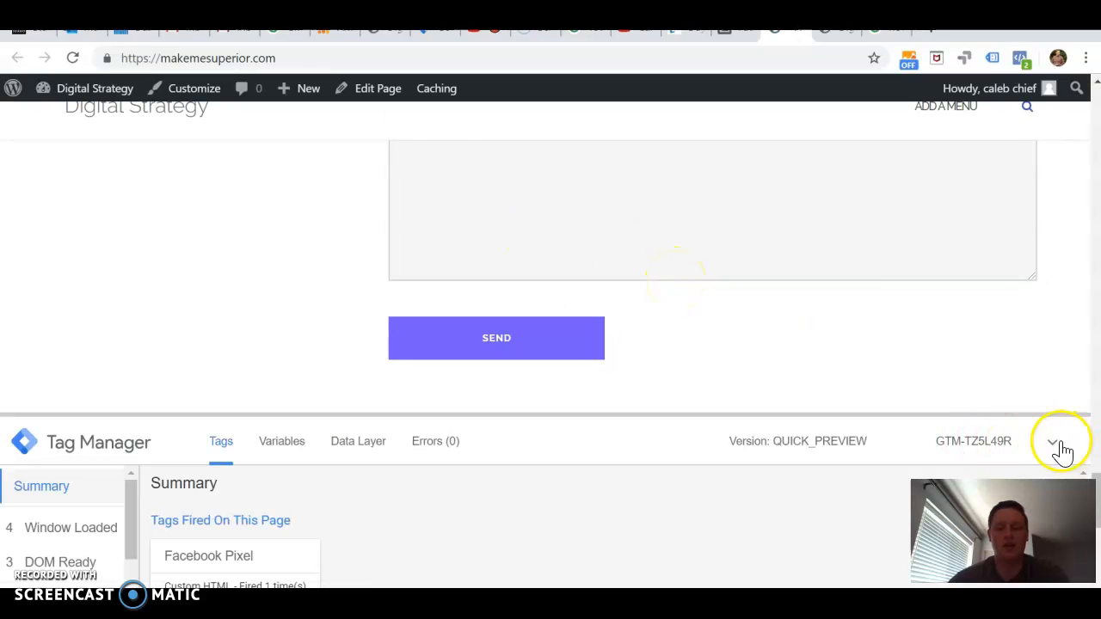
pyautogui.click(1057, 442)
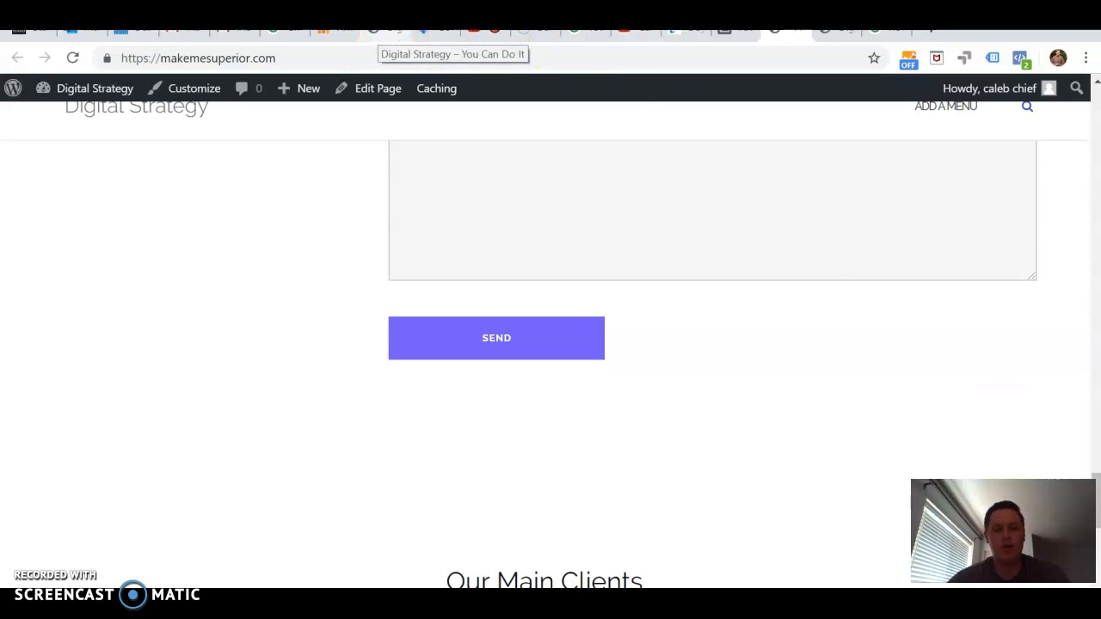
# Switch to the other makemesuperior.com page, trigger the contact form's Send button, and collapse the Tag Manager debug pane
pyautogui.click(380, 32)
pyautogui.scroll(-3, 301, 288)
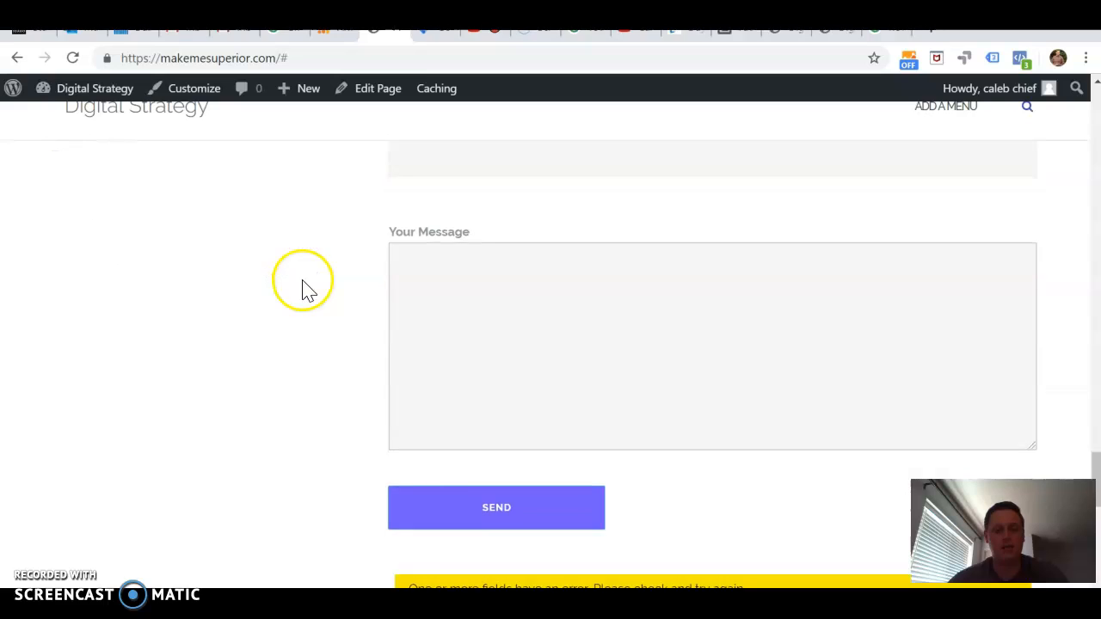
pyautogui.click(499, 509)
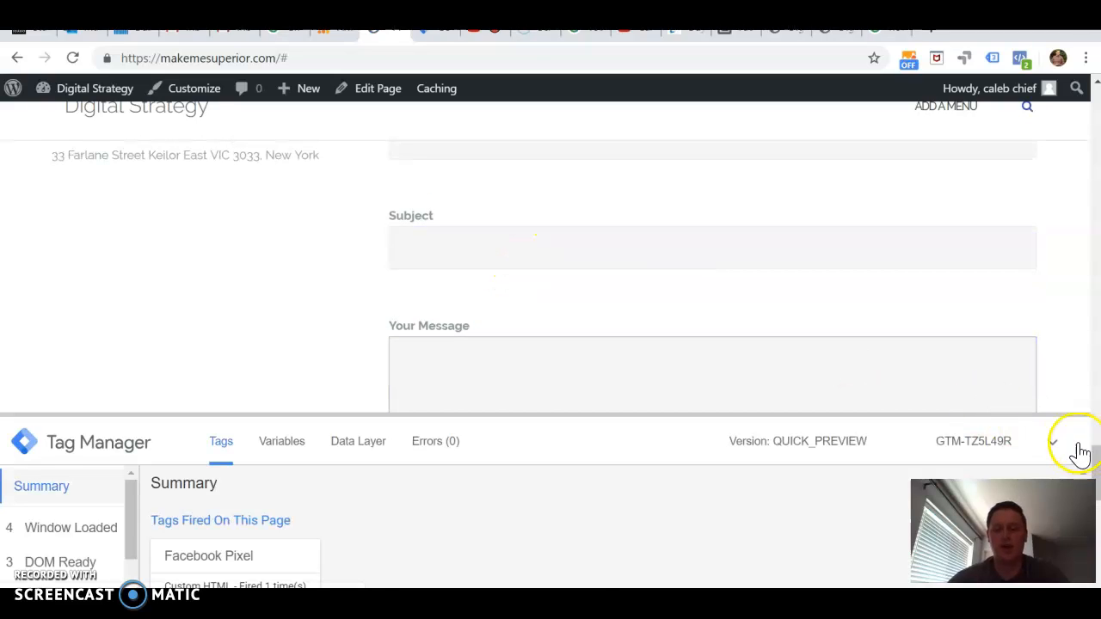
pyautogui.click(1060, 445)
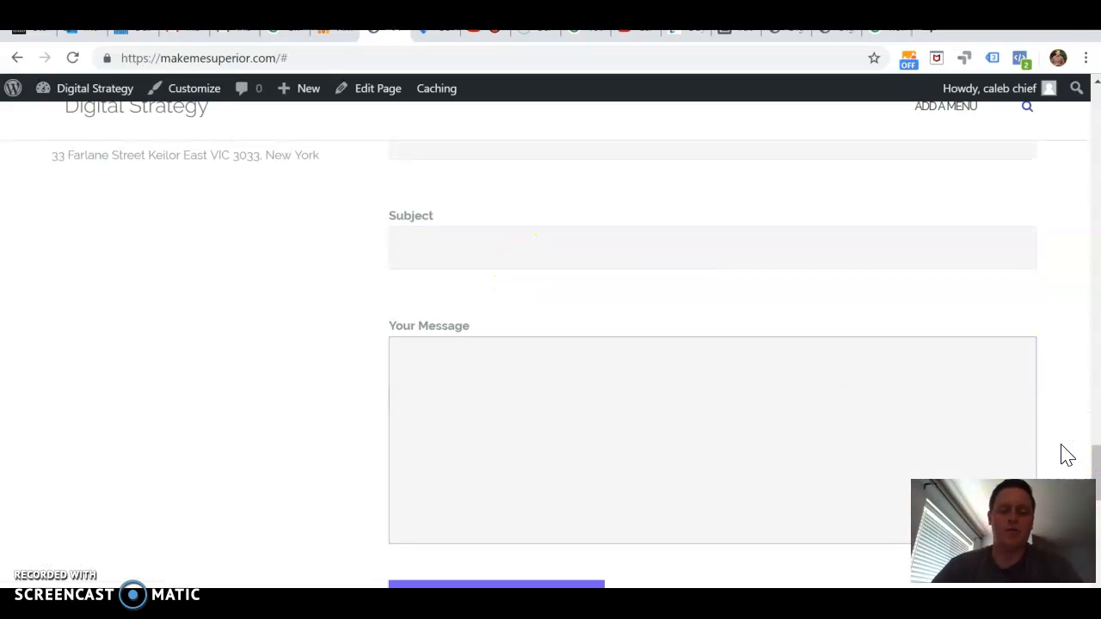
# Return to the homepage banner and trigger its Read More and Download Now buttons to generate click activity
pyautogui.click(309, 336)
pyautogui.scroll(15, 312, 338)
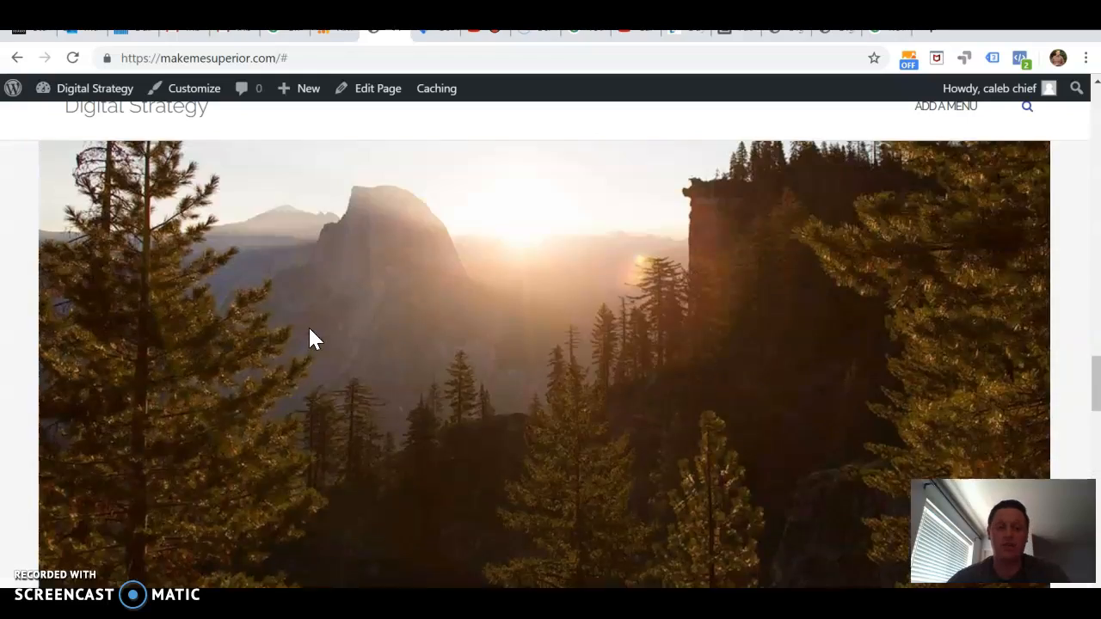
pyautogui.scroll(10, 309, 336)
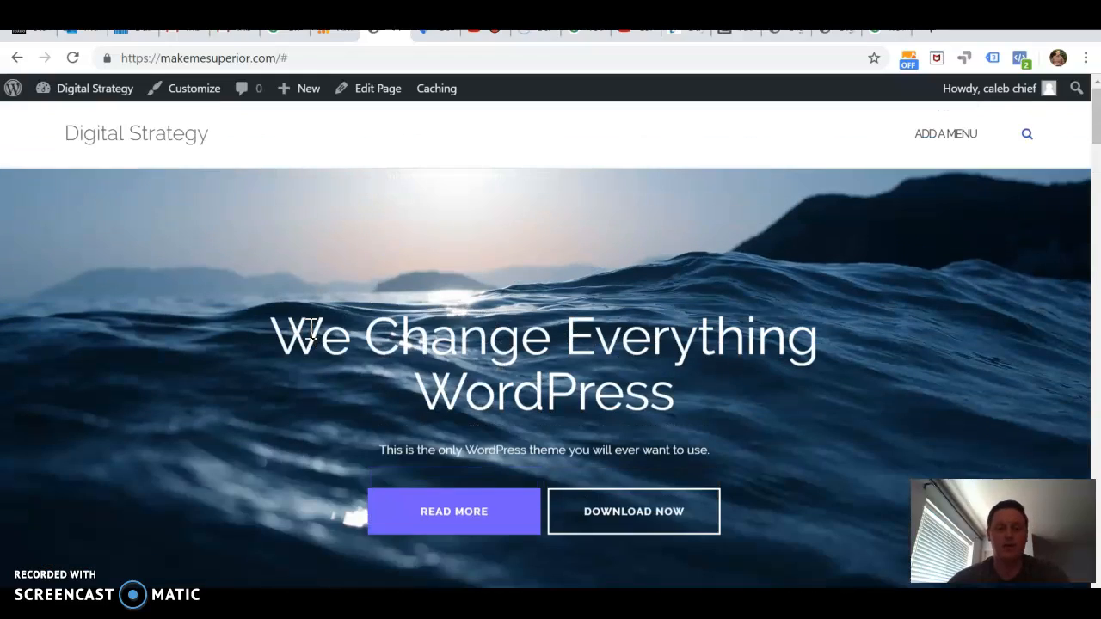
pyautogui.click(510, 513)
pyautogui.click(615, 521)
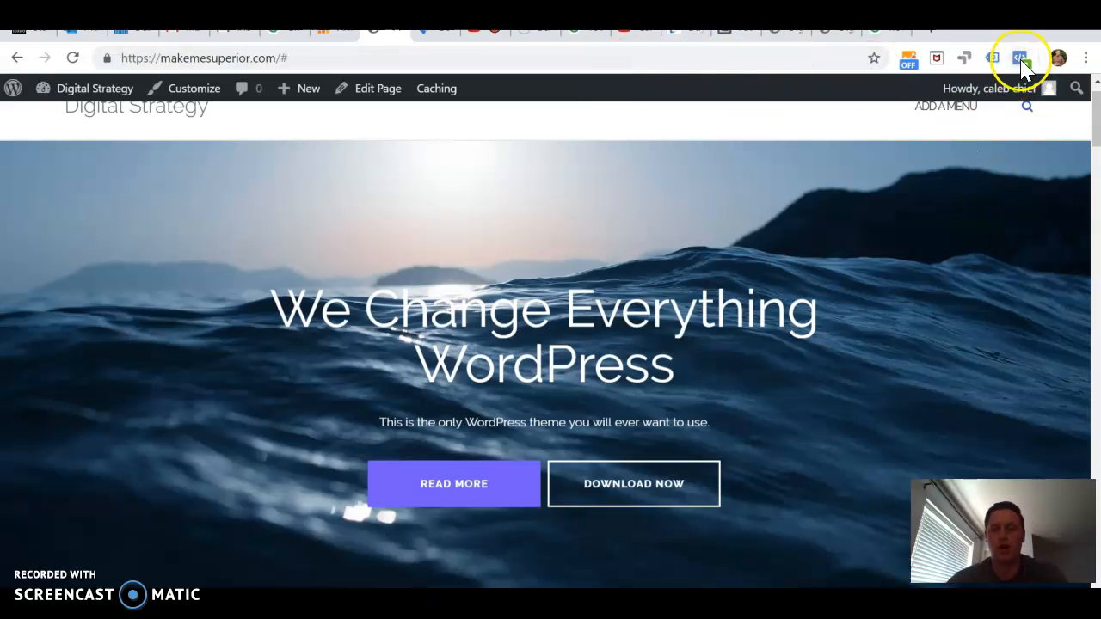
# Check the page's events in Facebook Pixel Helper and its installed tags in Google Tag Assistant
pyautogui.click(1020, 58)
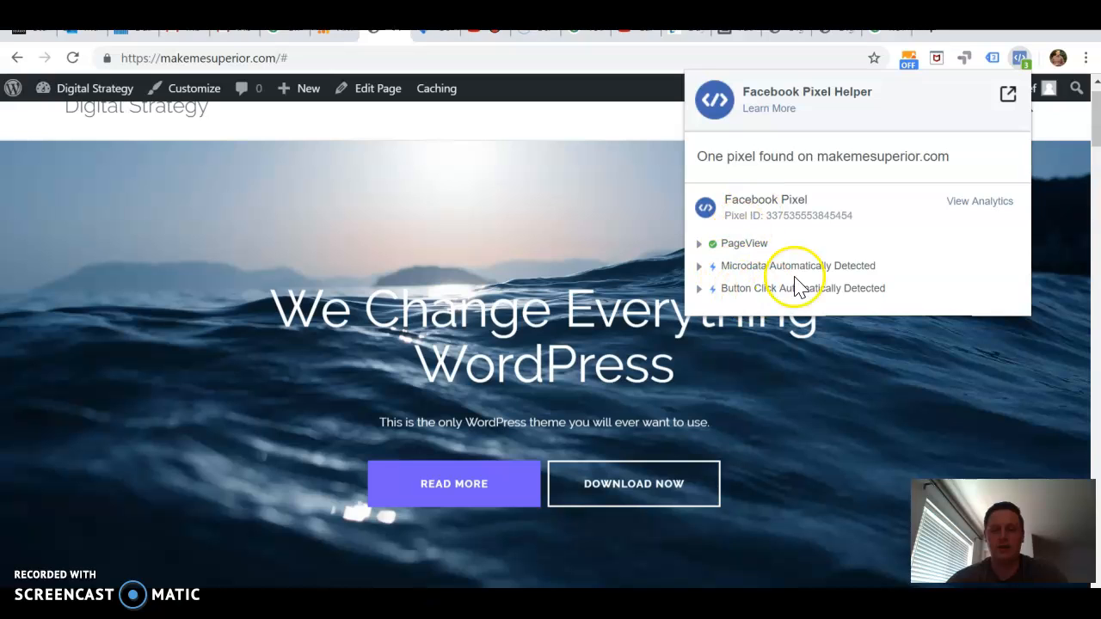
pyautogui.click(1021, 60)
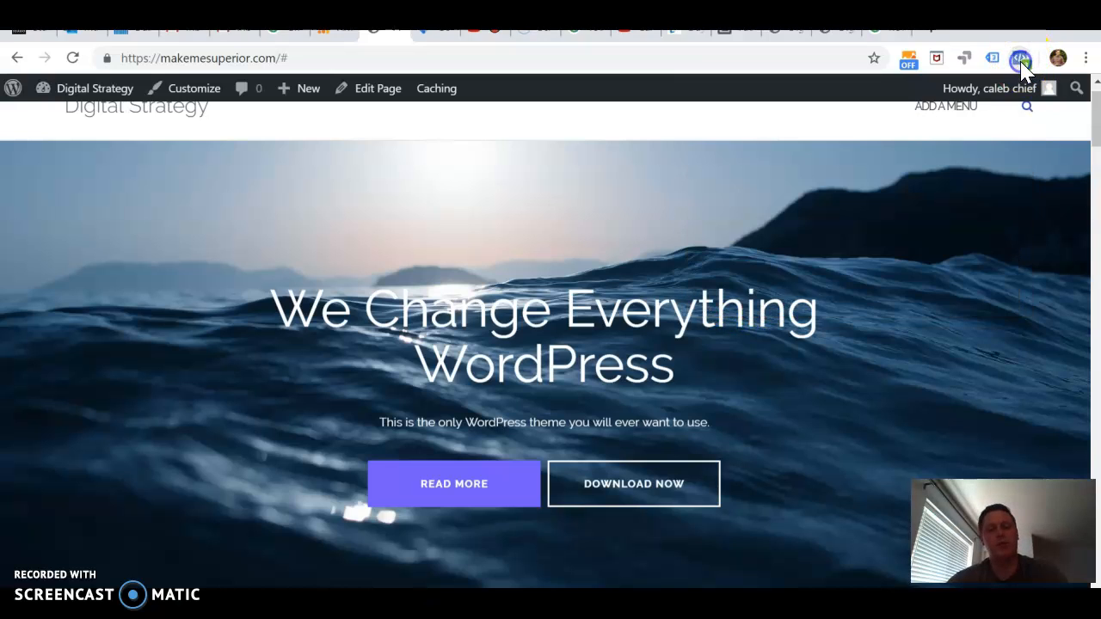
pyautogui.click(994, 60)
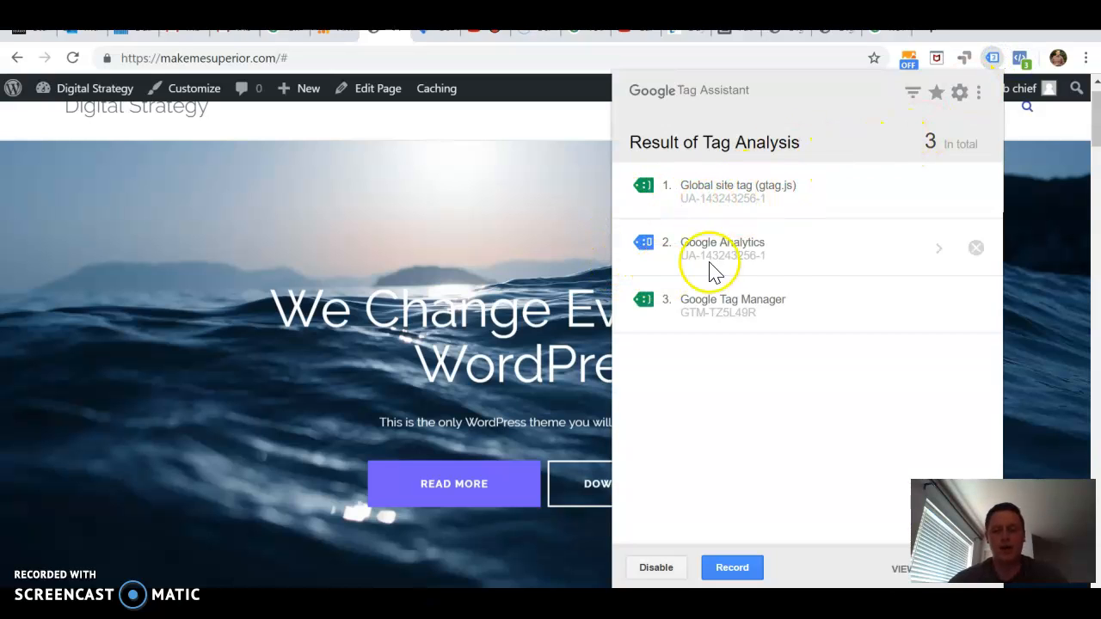
pyautogui.click(565, 245)
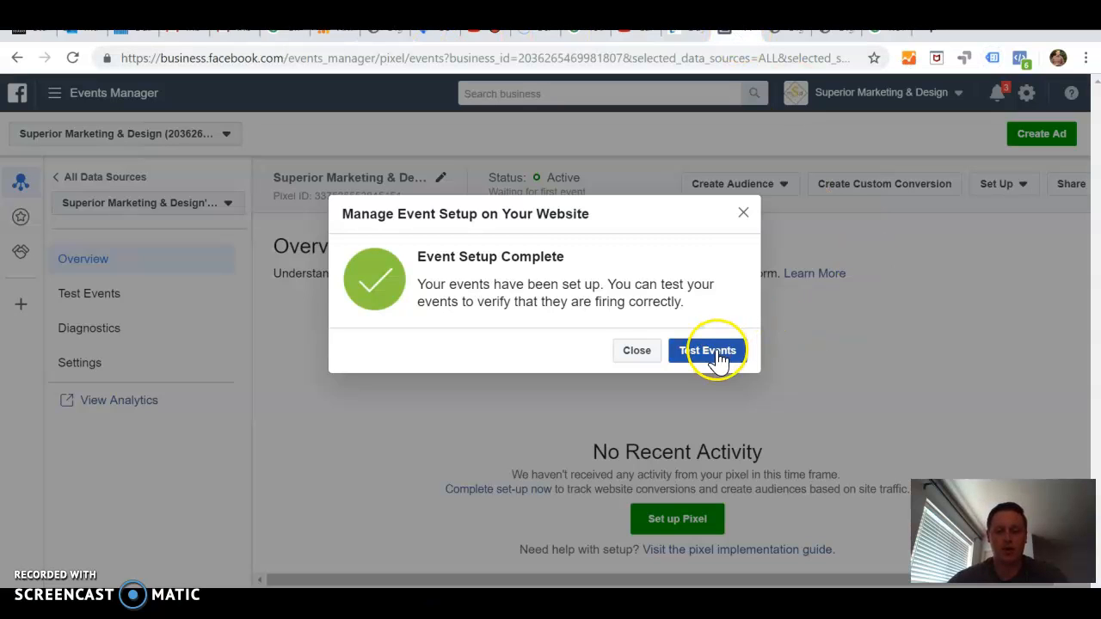
pyautogui.click(719, 356)
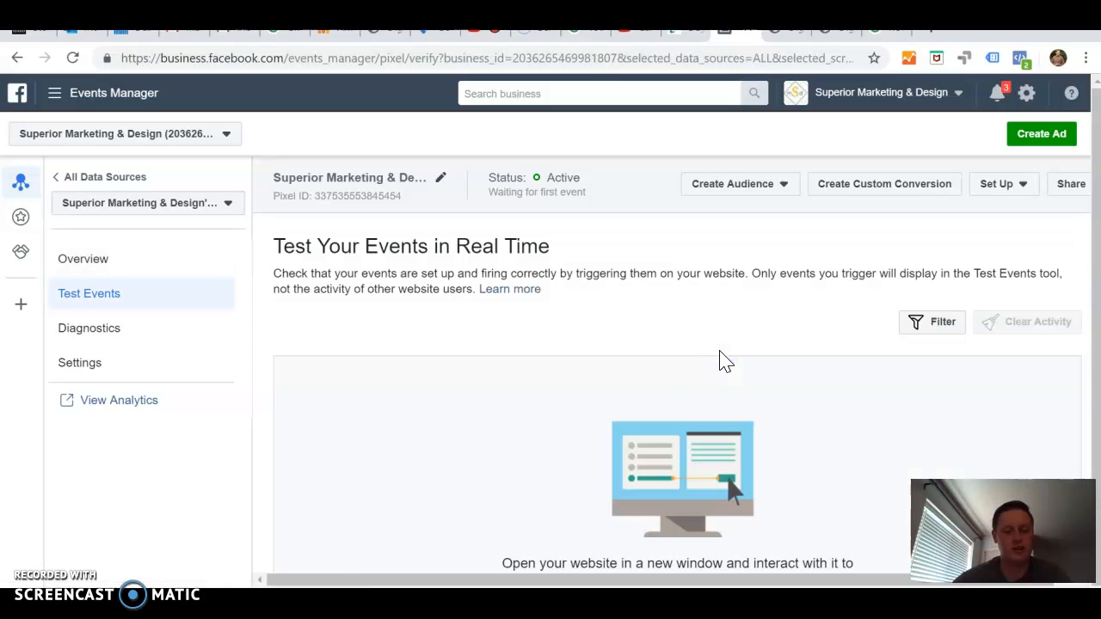
pyautogui.scroll(-2, 695, 434)
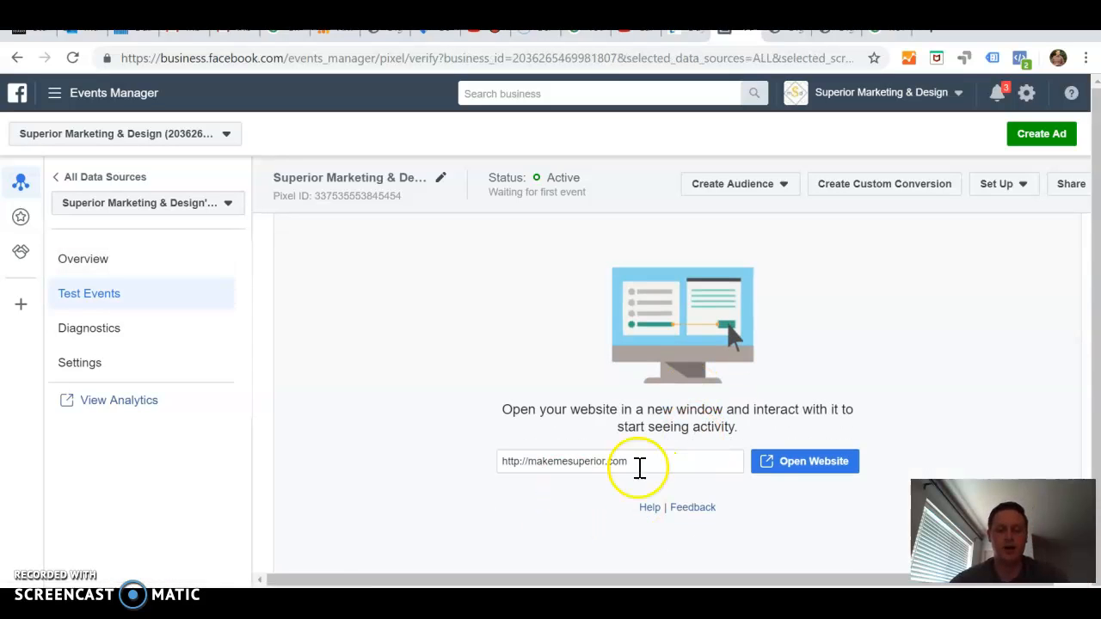
pyautogui.click(806, 469)
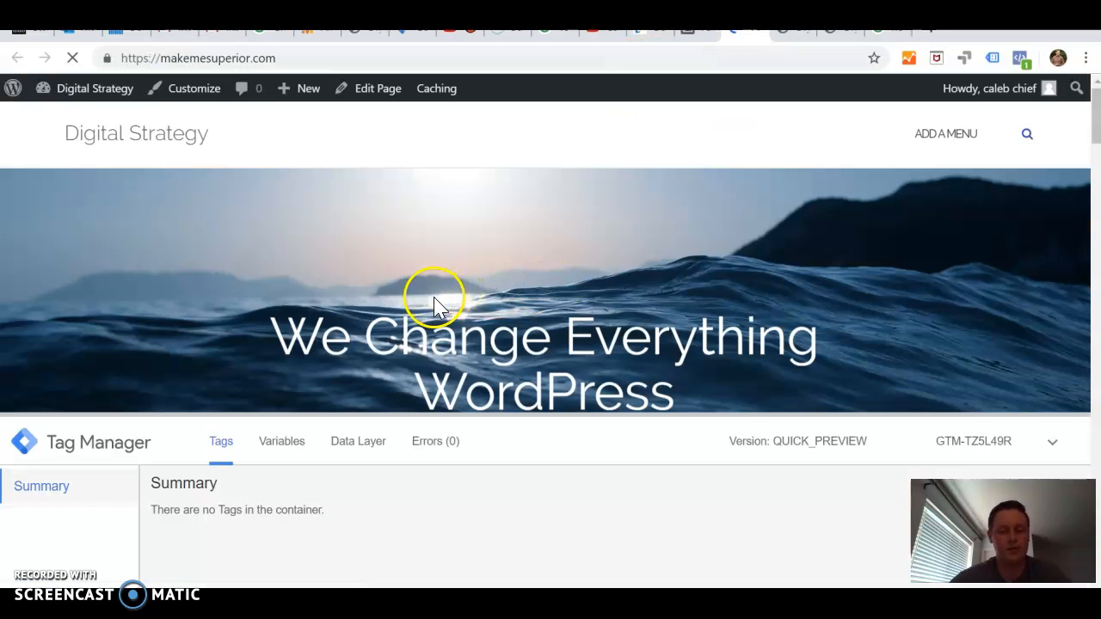
# Collapse the Tag Manager debug pane on the launched site and trigger the contact form's Send button
pyautogui.scroll(-5, 434, 298)
pyautogui.scroll(-3, 435, 299)
pyautogui.click(1060, 441)
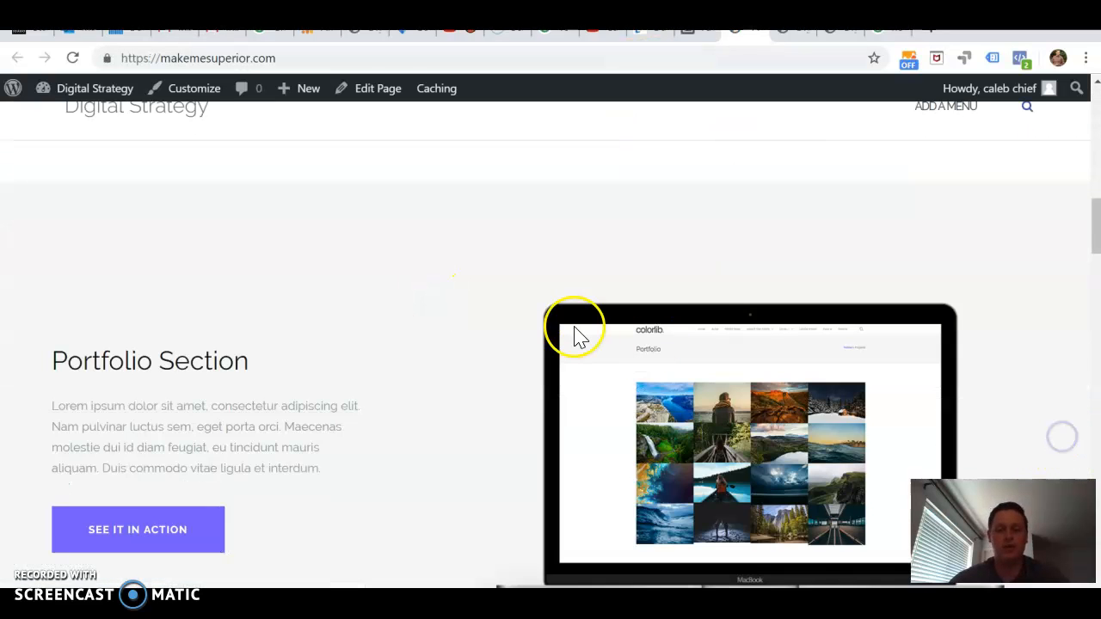
pyautogui.scroll(-15, 576, 331)
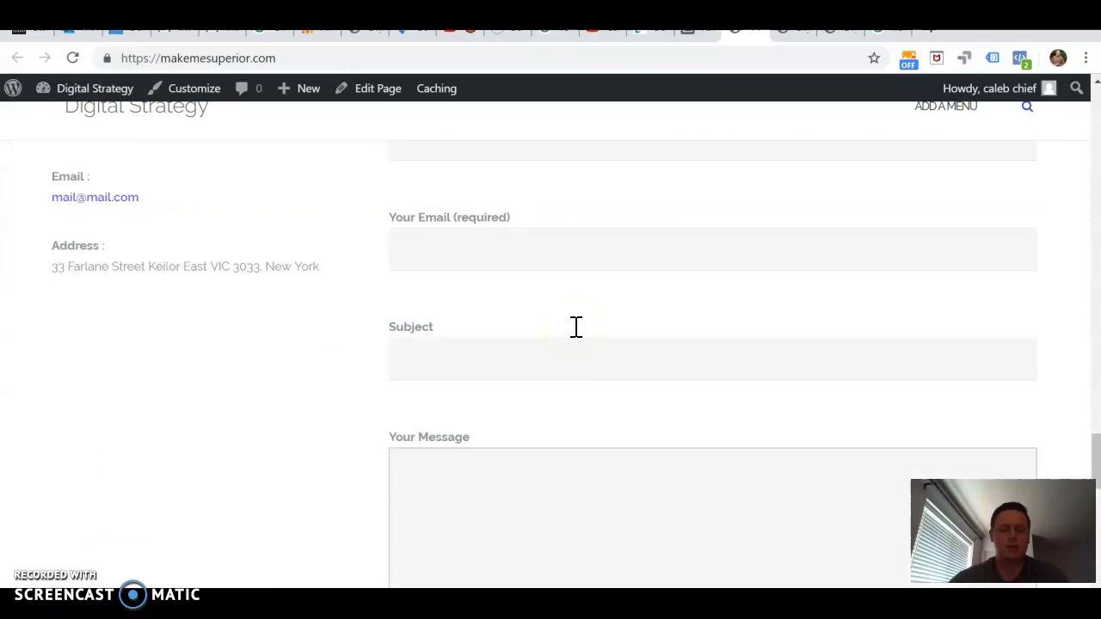
pyautogui.scroll(-5, 577, 326)
pyautogui.click(484, 284)
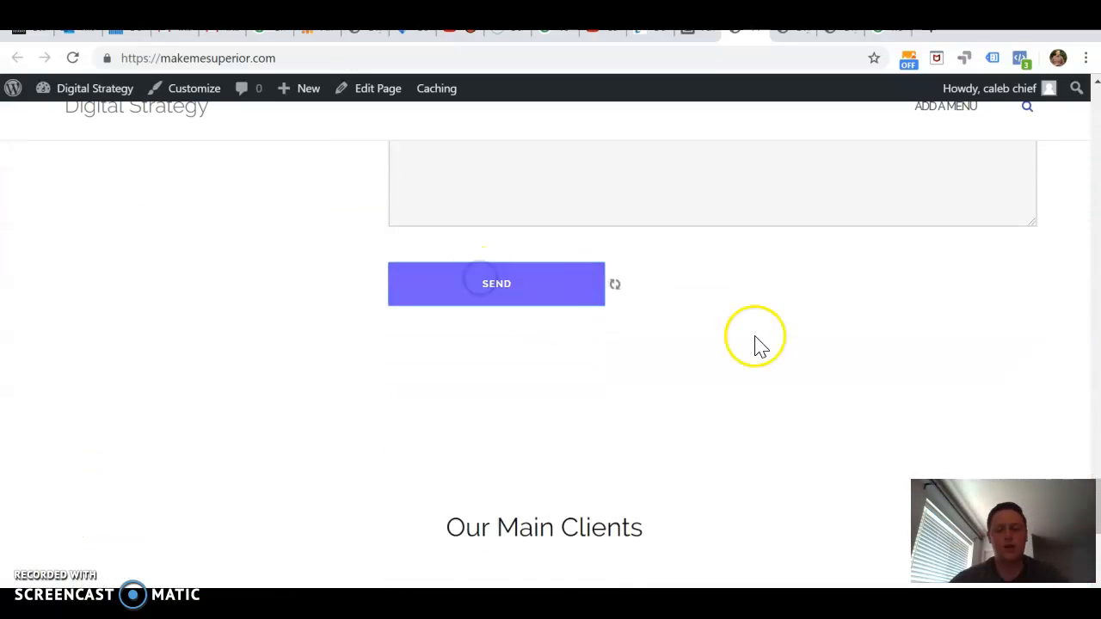
# Check the detected events in Facebook Pixel Helper and review the received test activity in Events Manager
pyautogui.click(1021, 60)
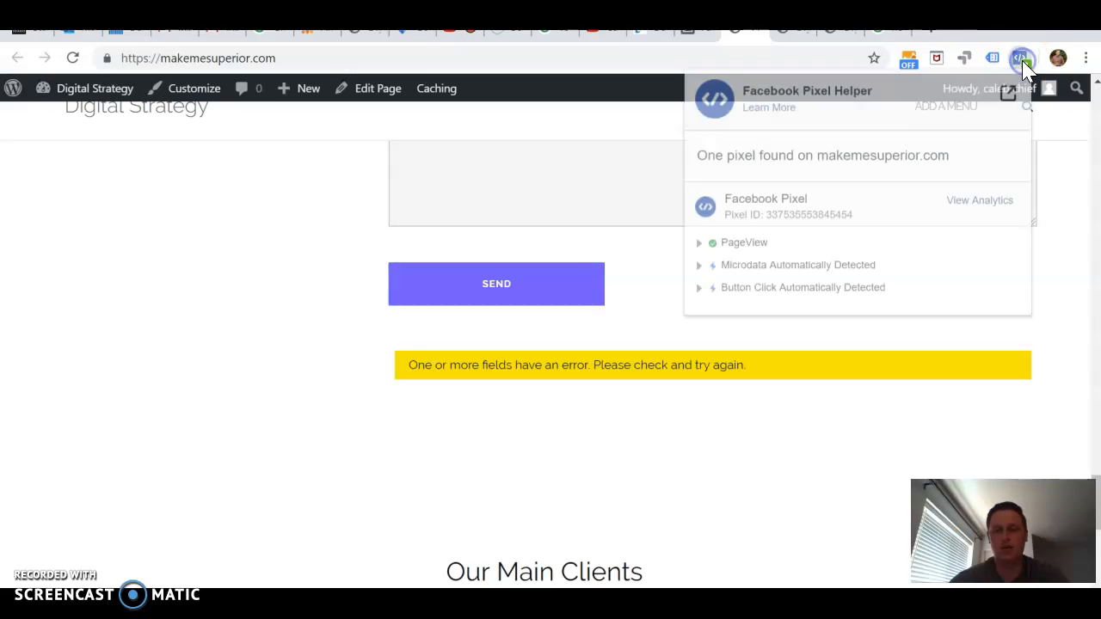
pyautogui.click(830, 439)
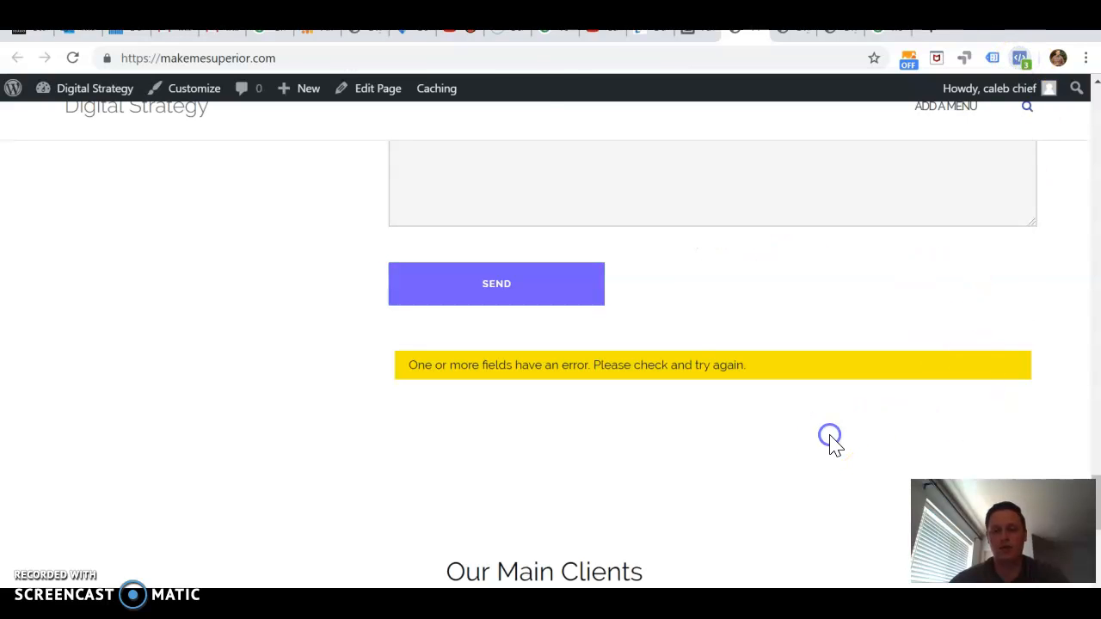
pyautogui.click(701, 41)
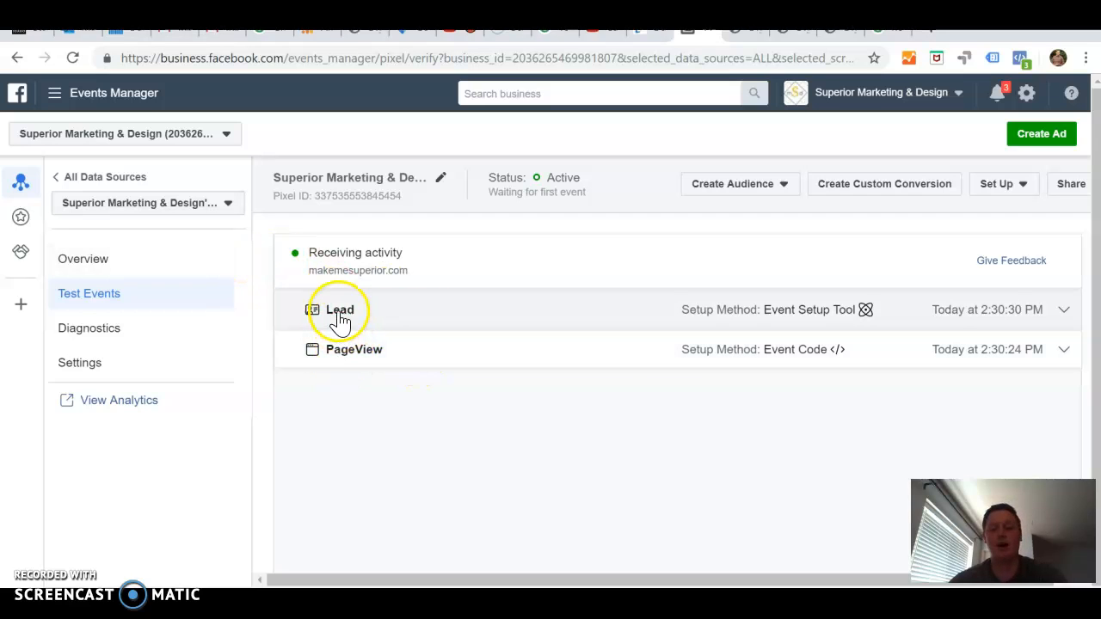
# Open the pixel's Overview, reload the page, and examine the recent activity and event list
pyautogui.click(80, 264)
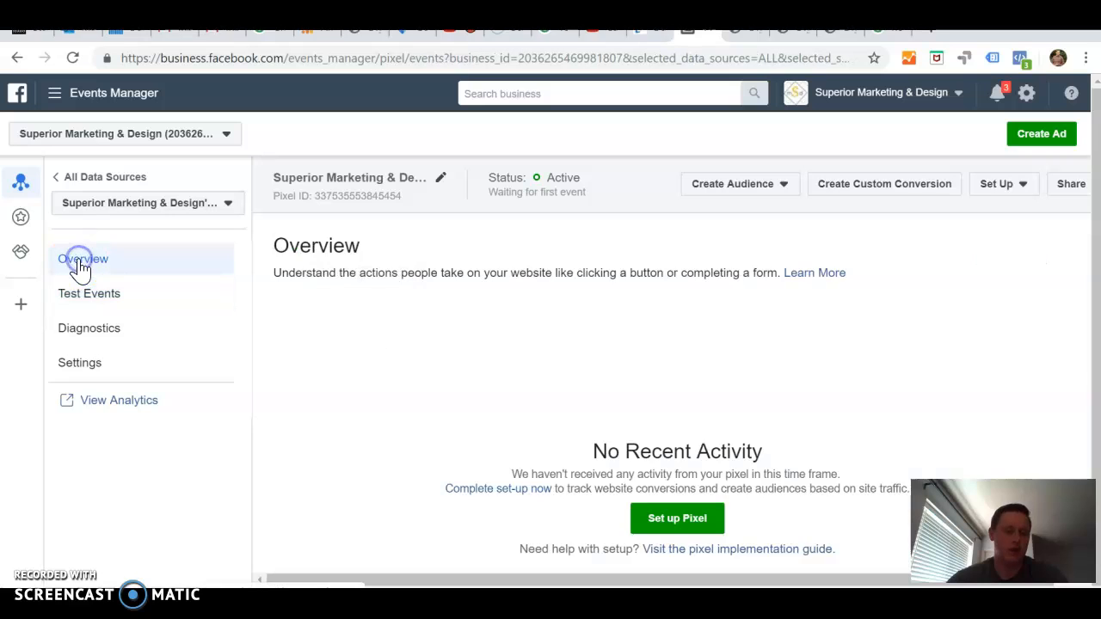
pyautogui.scroll(-1, 520, 406)
pyautogui.scroll(1, 520, 406)
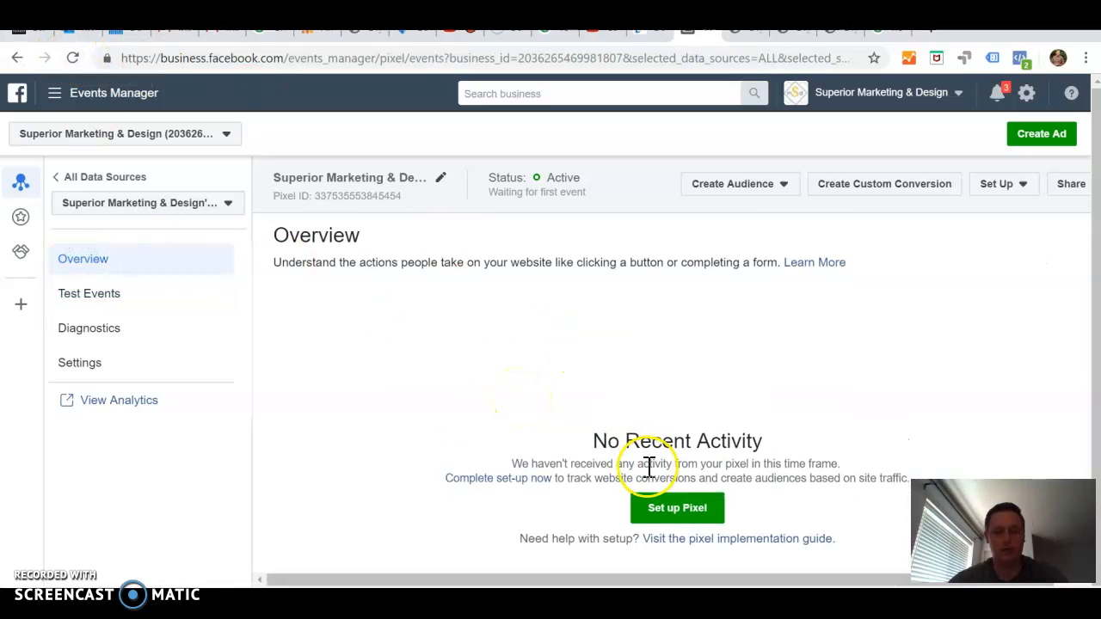
pyautogui.click(71, 59)
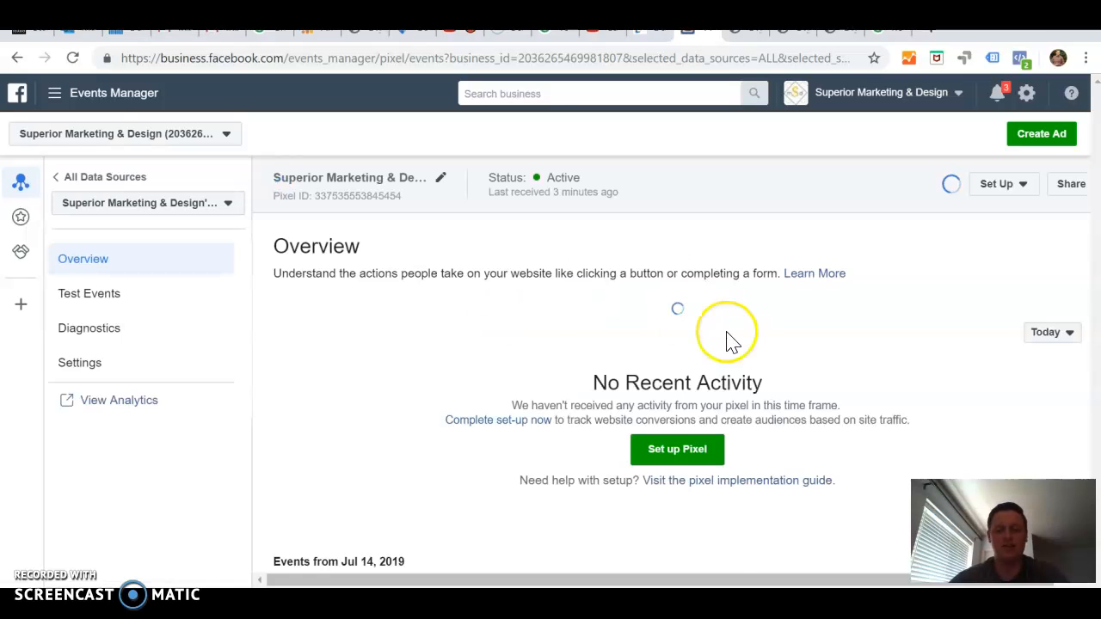
pyautogui.scroll(-1, 796, 360)
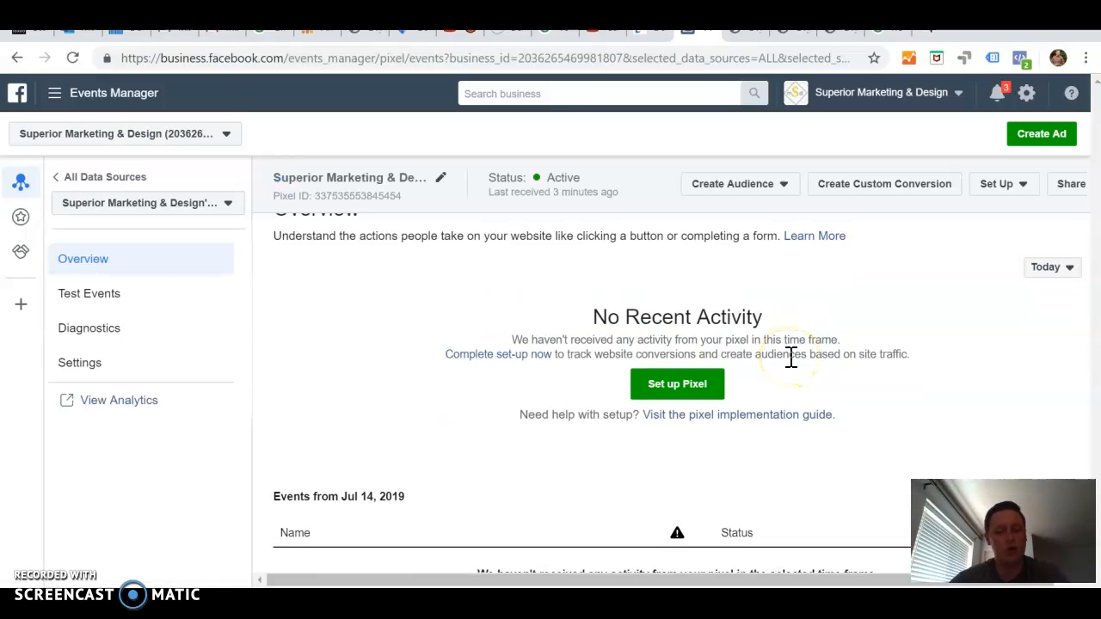
pyautogui.scroll(1, 417, 335)
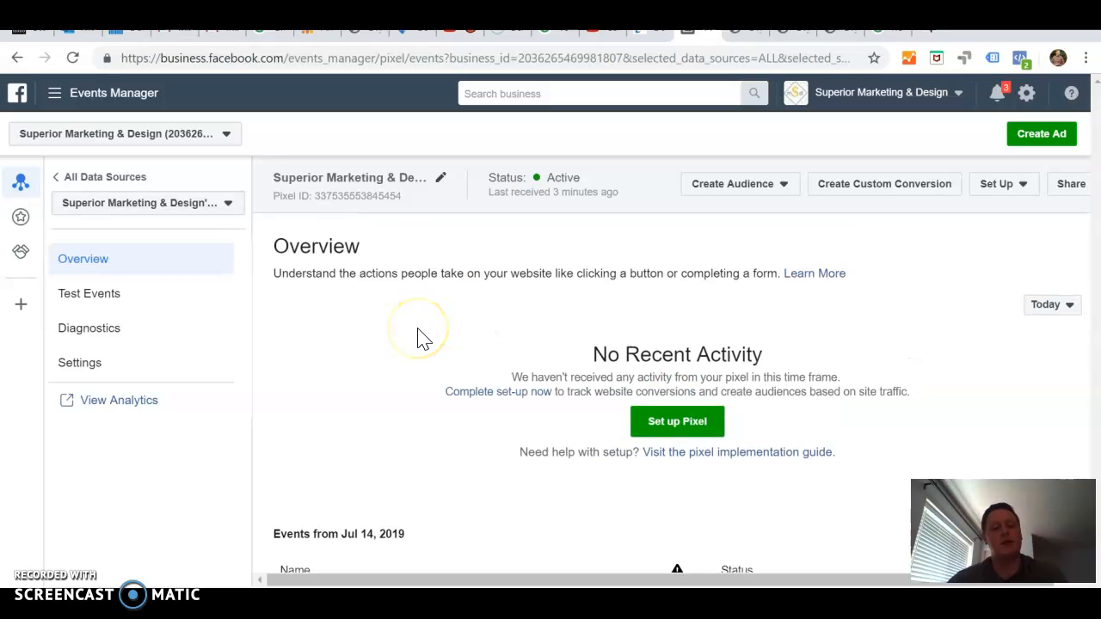
# Check the pixel selection and review the pixel's details and sharing options in its Settings
pyautogui.click(131, 203)
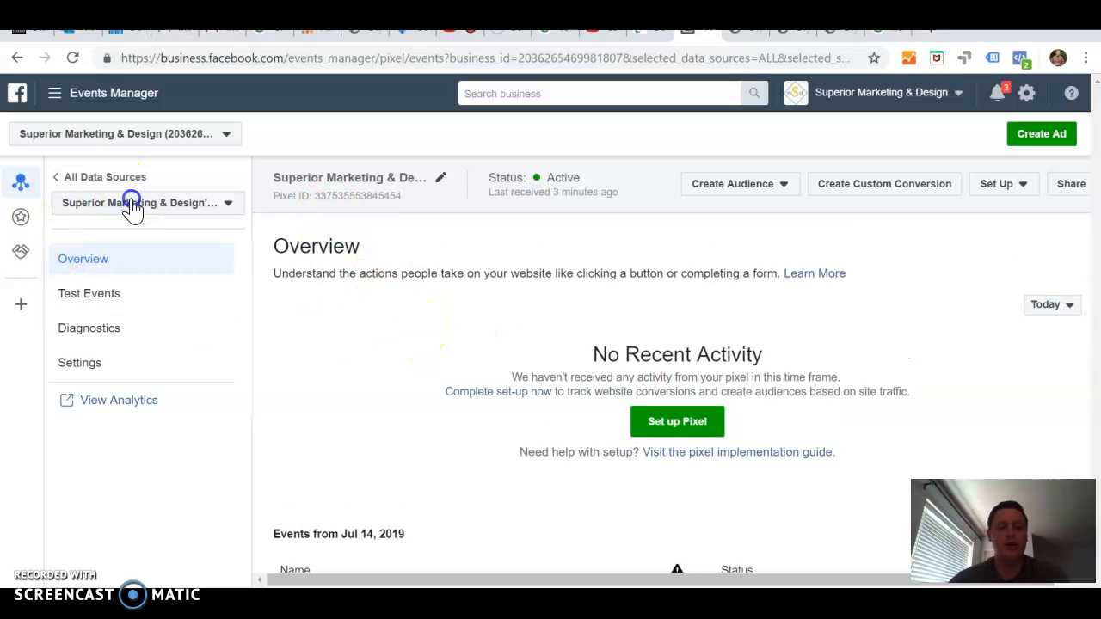
pyautogui.click(172, 284)
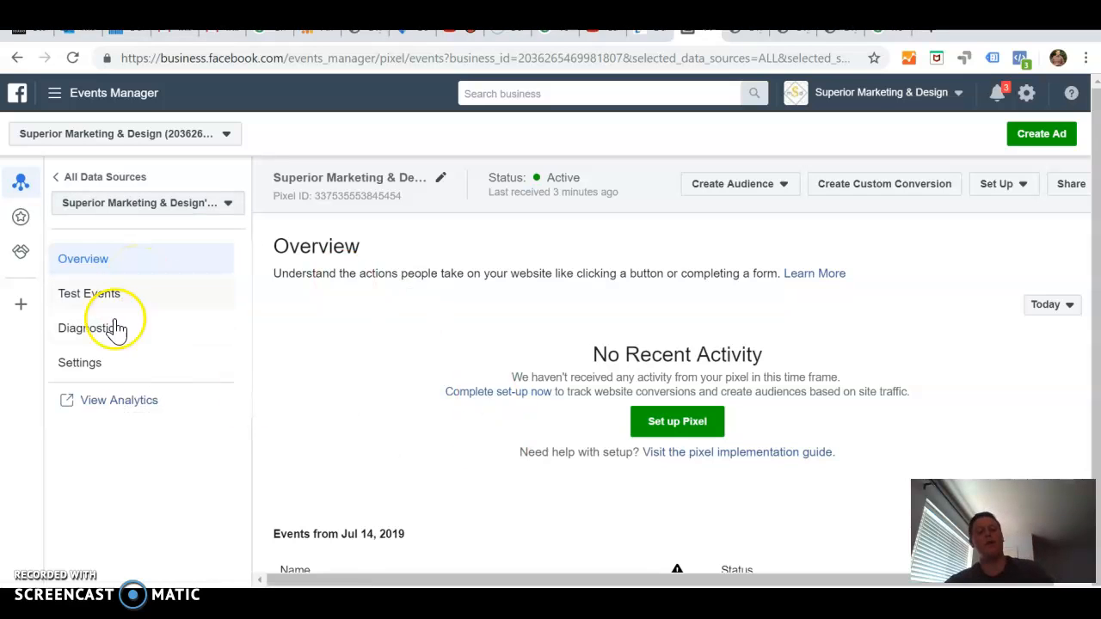
pyautogui.click(87, 365)
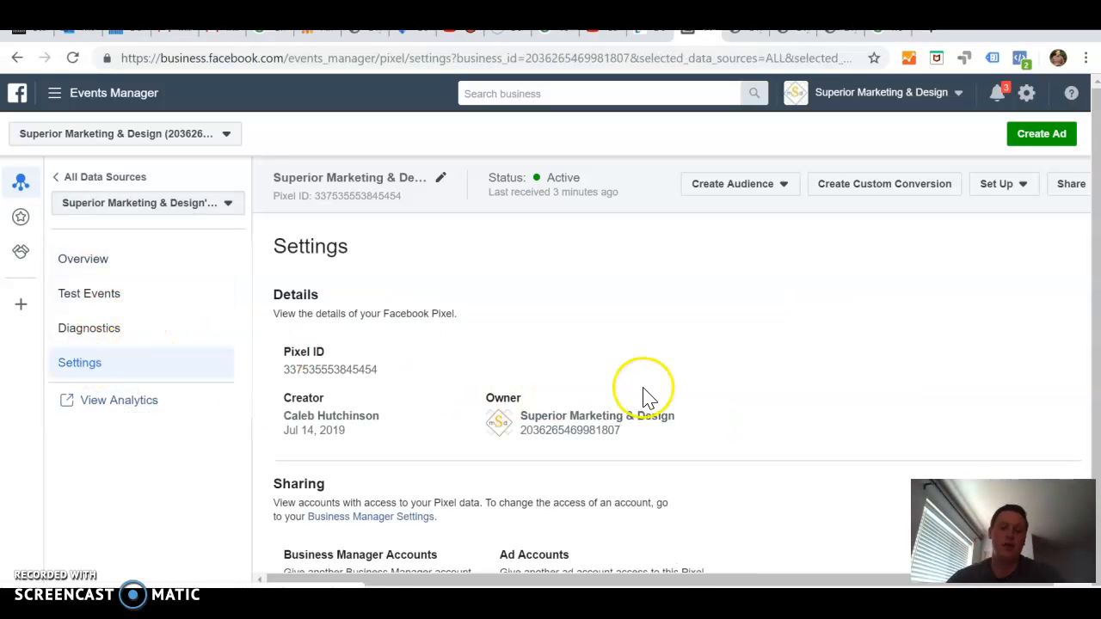
pyautogui.scroll(-1, 659, 386)
pyautogui.scroll(1, 659, 387)
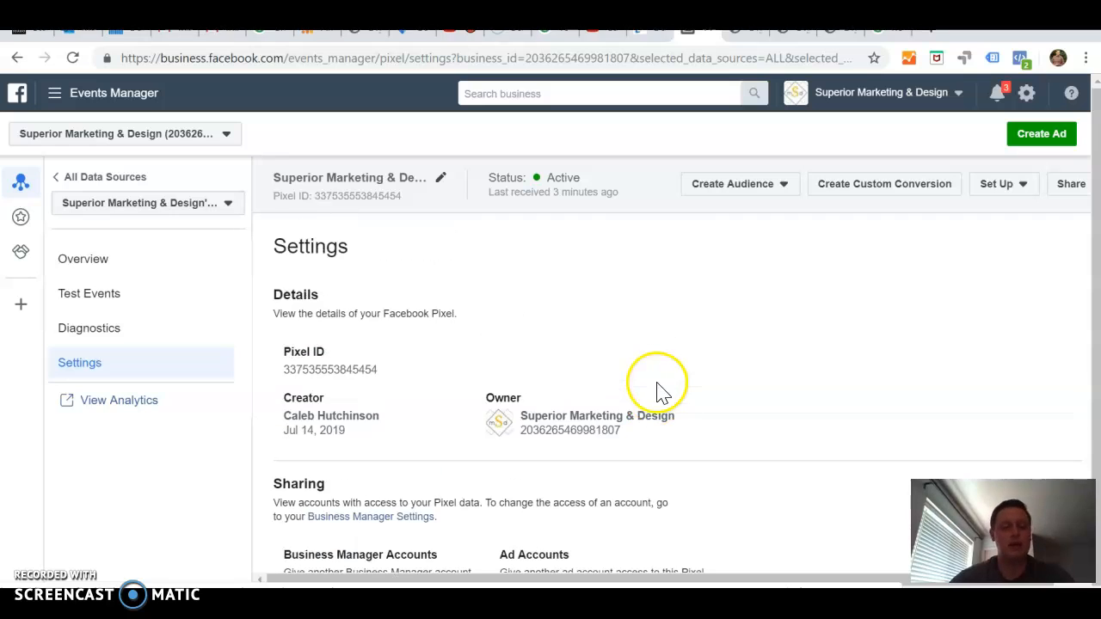
pyautogui.click(20, 183)
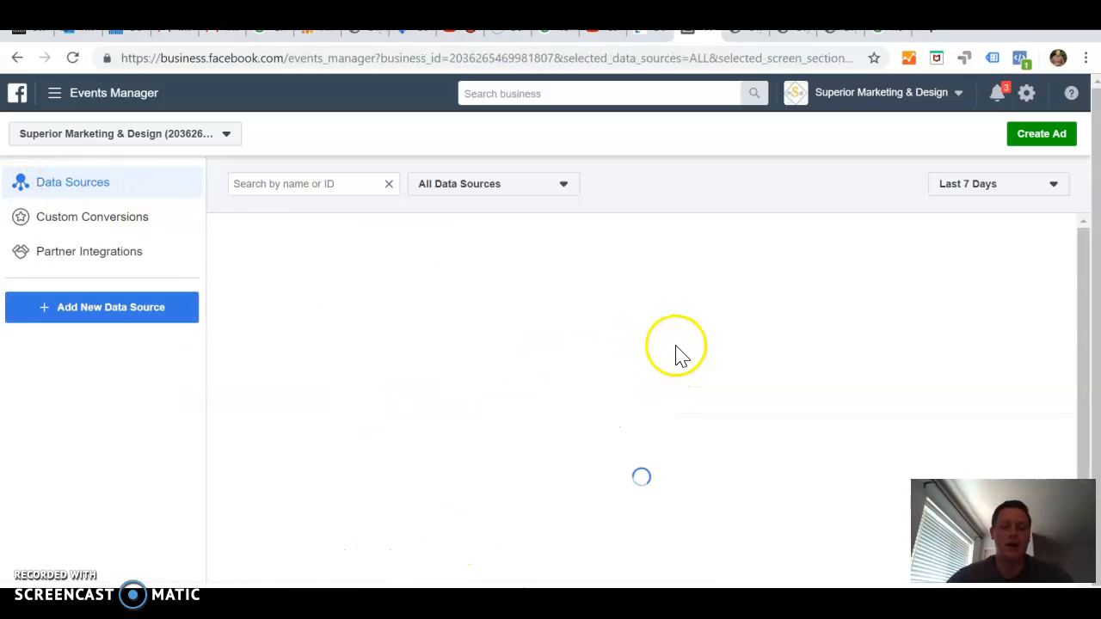
pyautogui.scroll(-6, 868, 434)
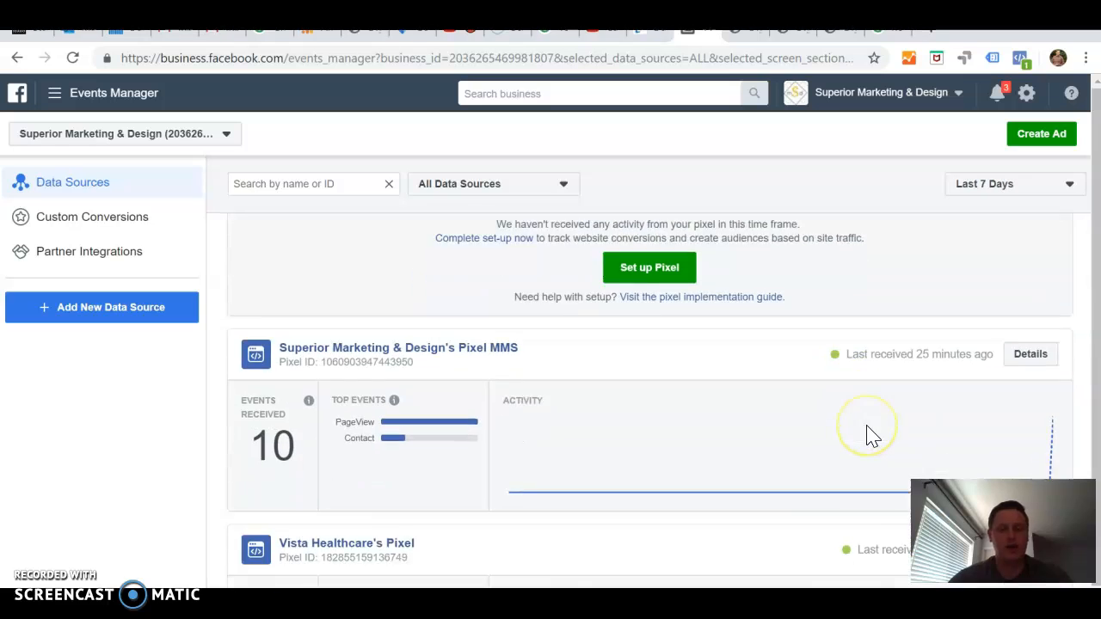
pyautogui.scroll(3, 869, 434)
pyautogui.scroll(5, 867, 435)
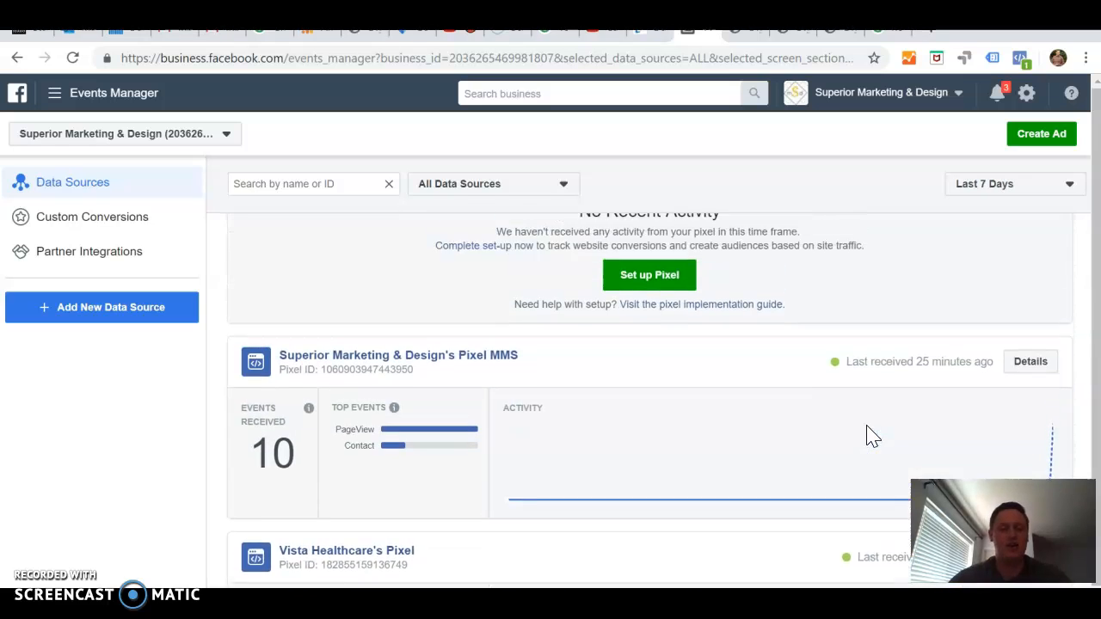
pyautogui.click(649, 400)
pyautogui.click(389, 315)
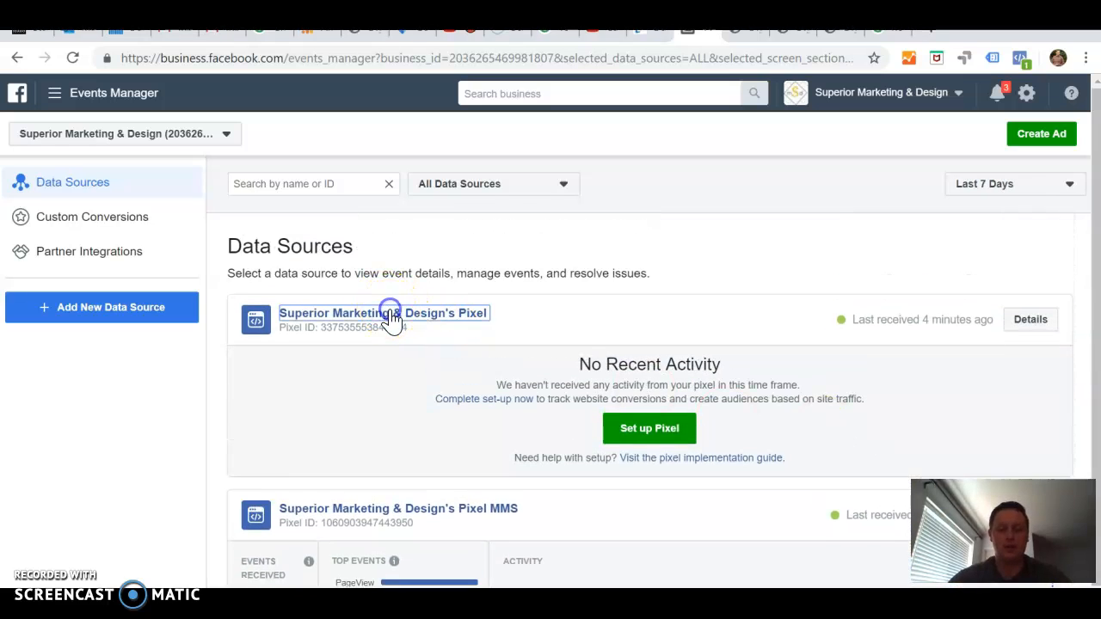
# Review the pixel's manual installation and Event Setup Tool options, close the setup dialog, and return to the data sources
pyautogui.scroll(-1, 503, 397)
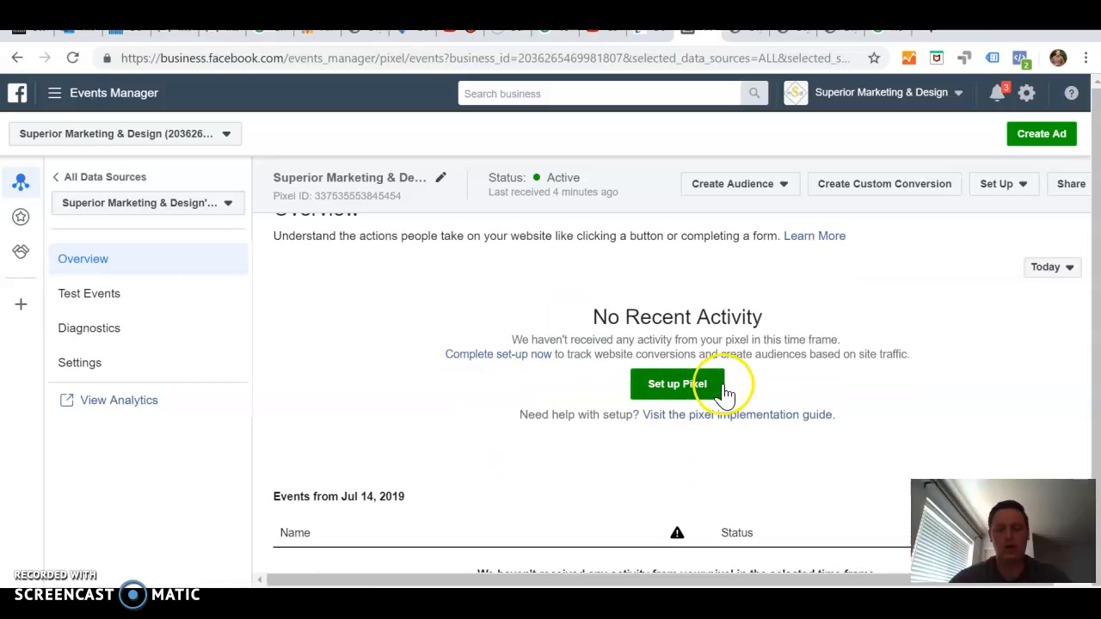
pyautogui.click(688, 387)
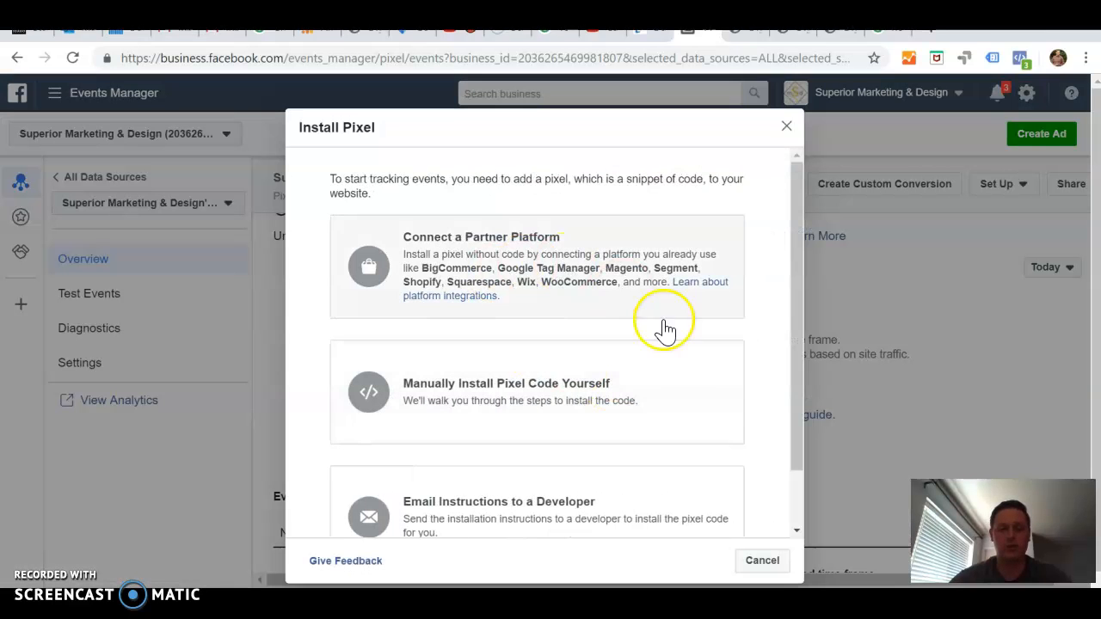
pyautogui.scroll(-1, 652, 491)
pyautogui.scroll(1, 654, 490)
pyautogui.click(541, 381)
pyautogui.click(767, 563)
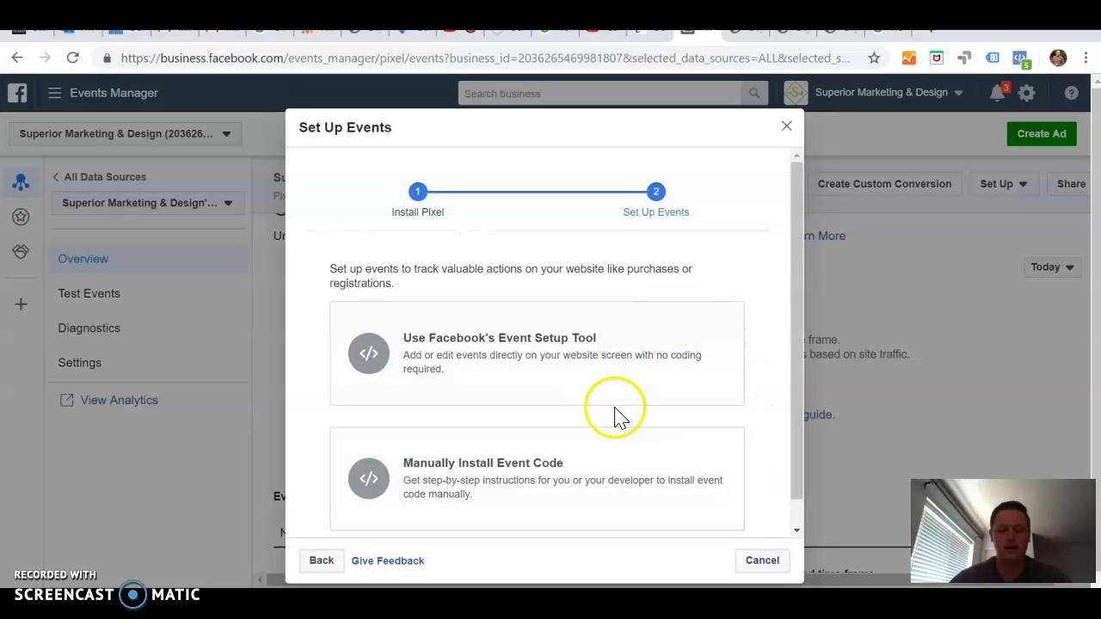
pyautogui.scroll(-1, 614, 418)
pyautogui.click(543, 317)
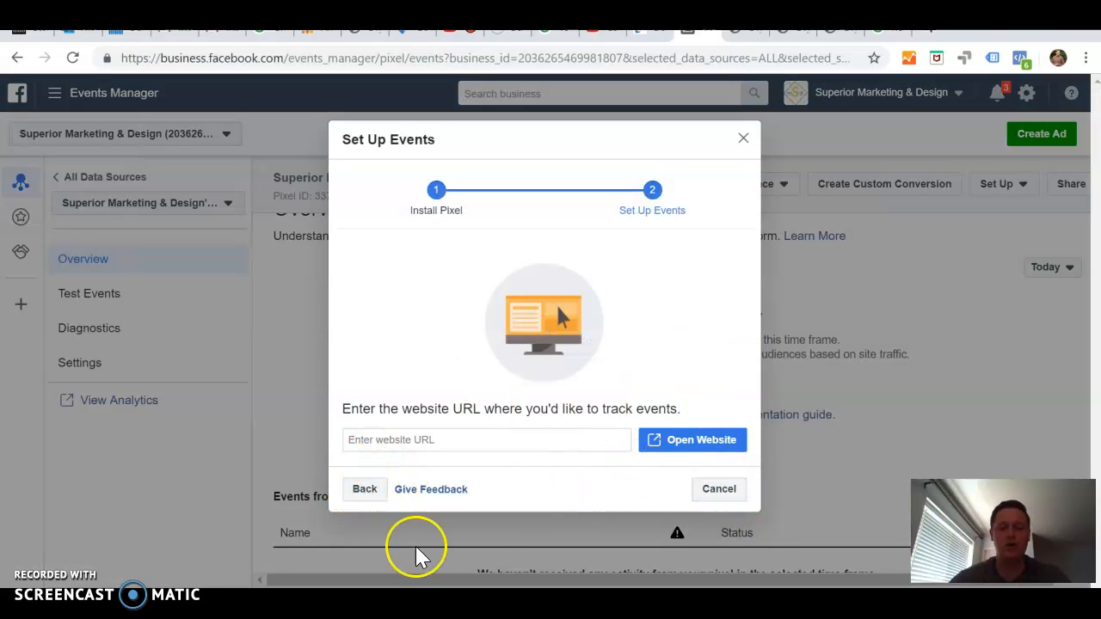
pyautogui.click(359, 490)
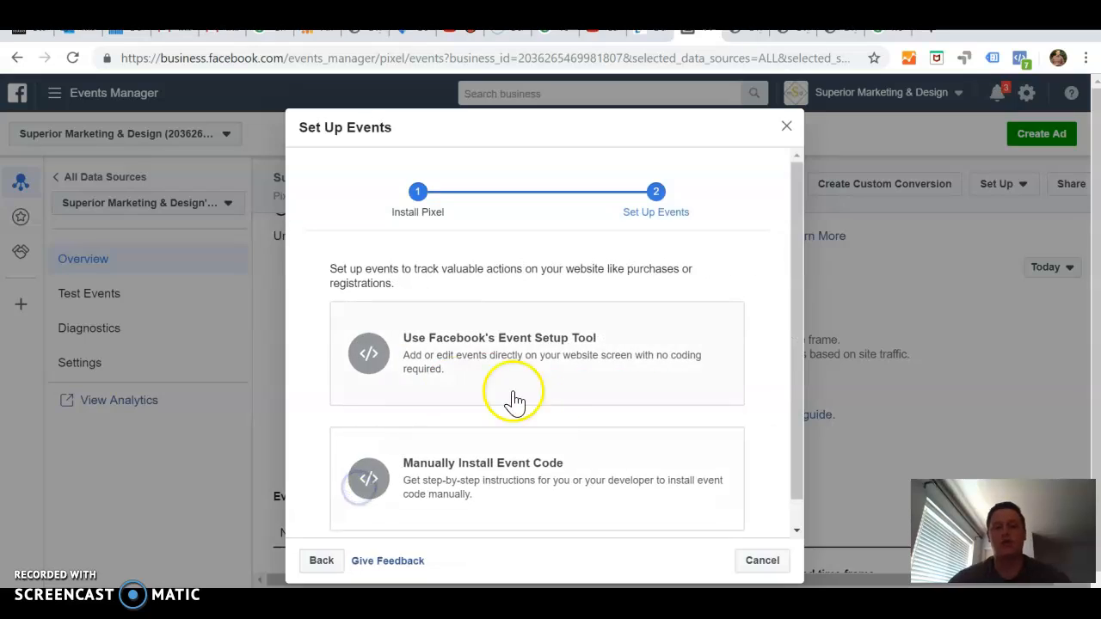
pyautogui.click(789, 129)
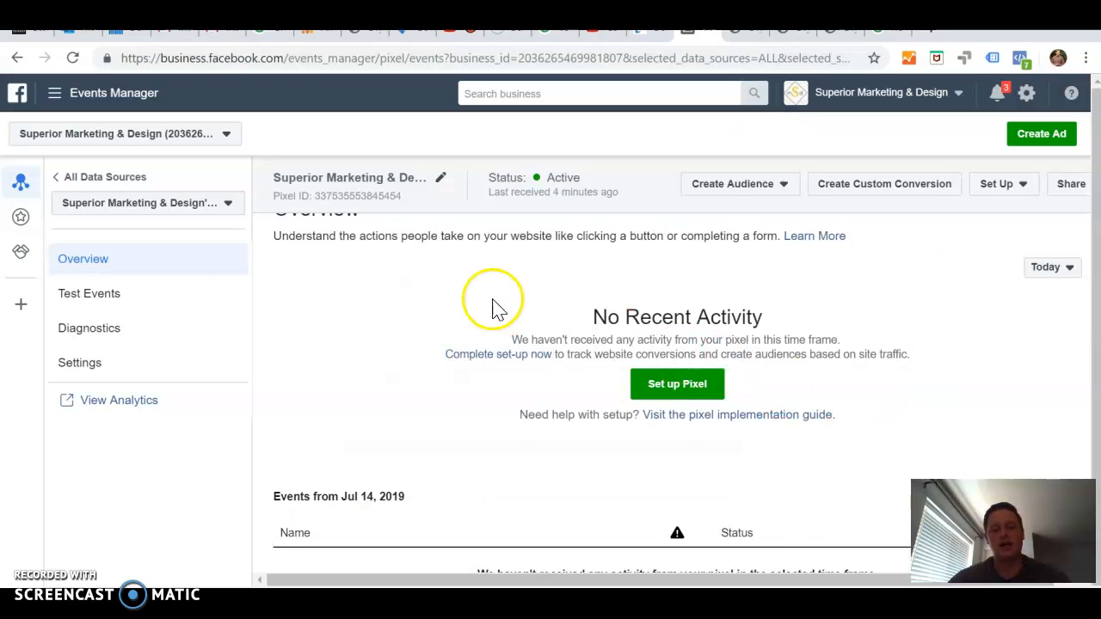
pyautogui.click(19, 184)
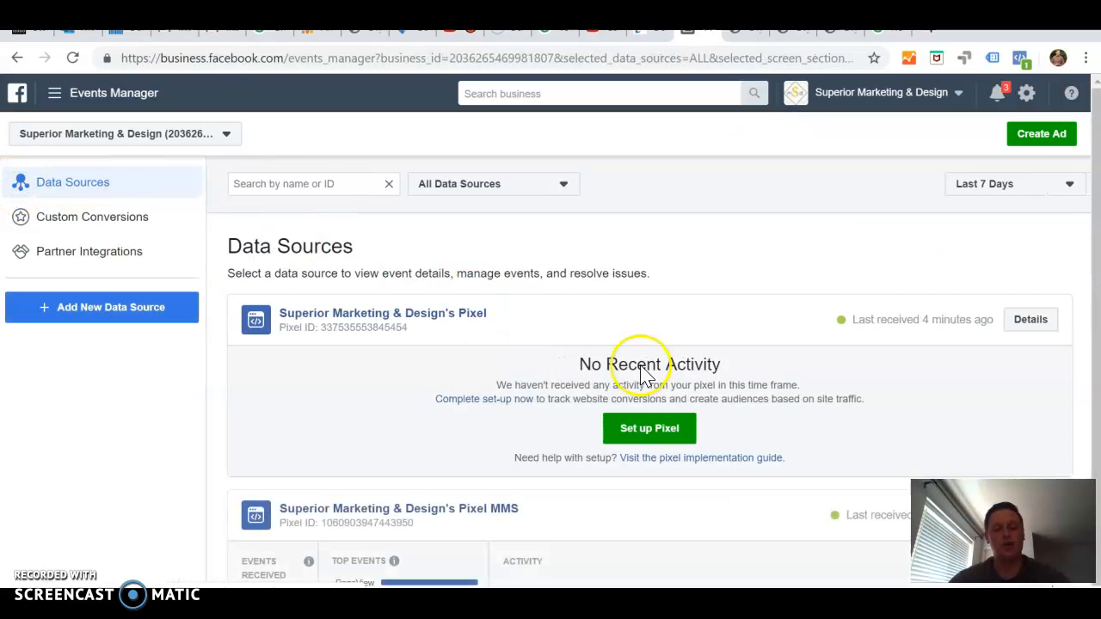